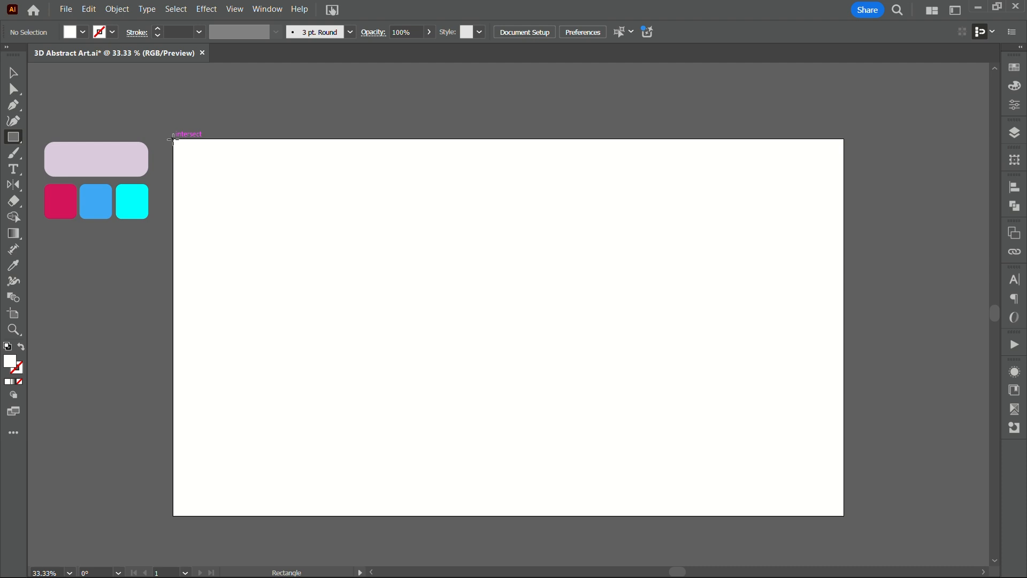
# Step: Draw a rectangle covering the whole artboard and fill it with the pale lilac palette colour
pyautogui.moveTo(173, 139); pyautogui.dragTo(844, 515)
pyautogui.click(13, 265)
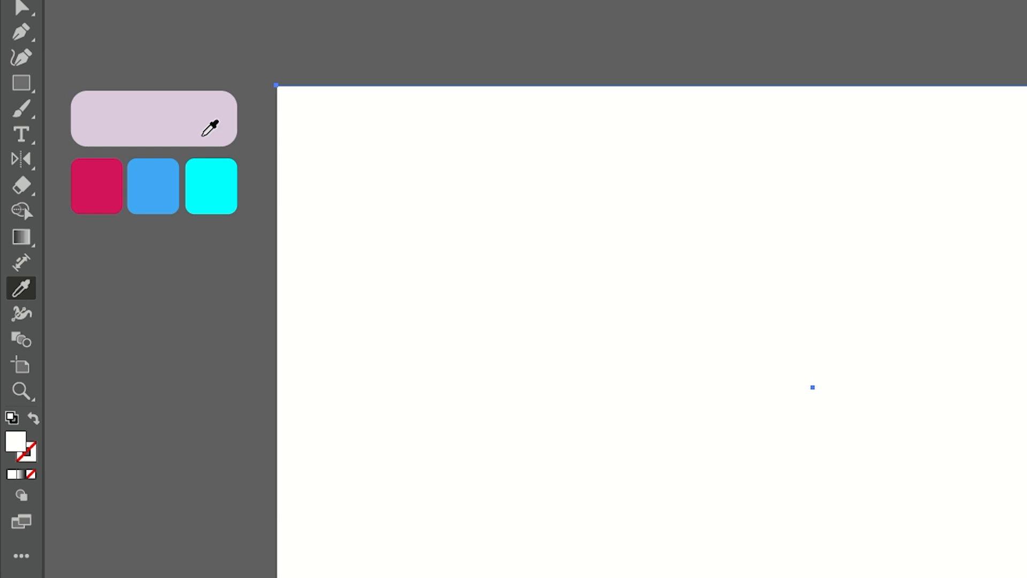
pyautogui.click(206, 123)
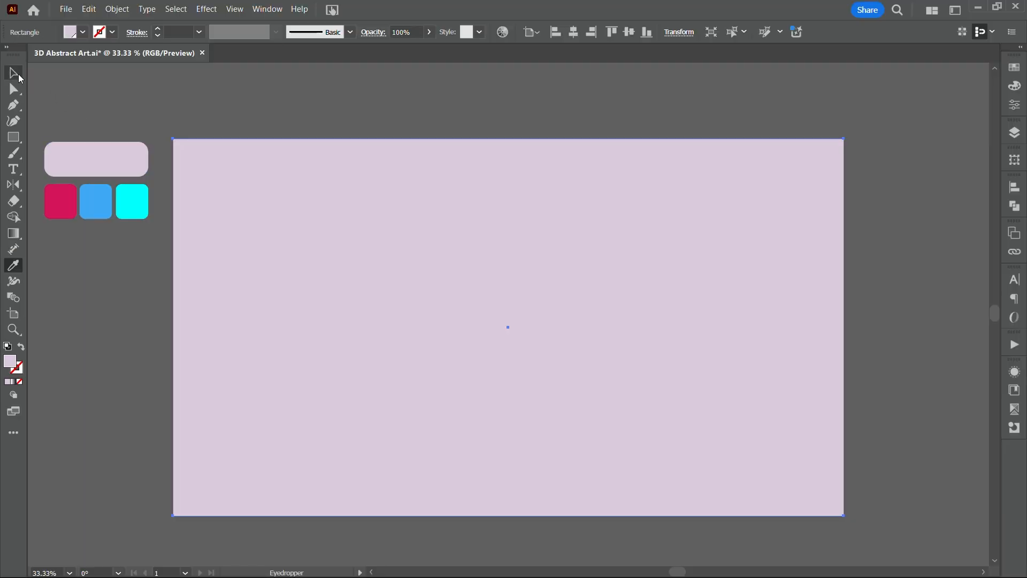
# Step: Select the lilac background rectangle and lock it in place
pyautogui.click(19, 76)
pyautogui.click(180, 107)
pyautogui.click(201, 157)
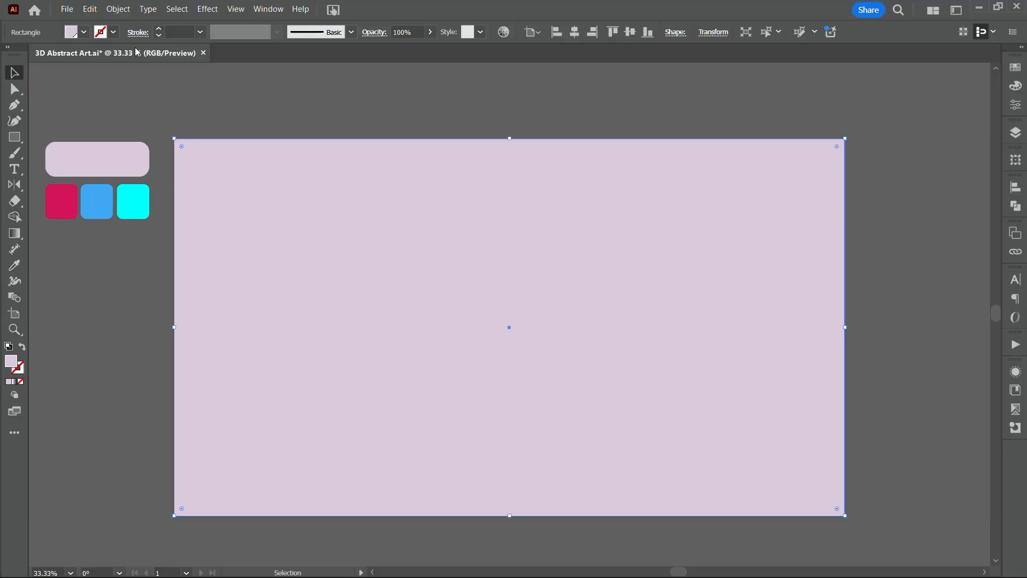
pyautogui.click(119, 9)
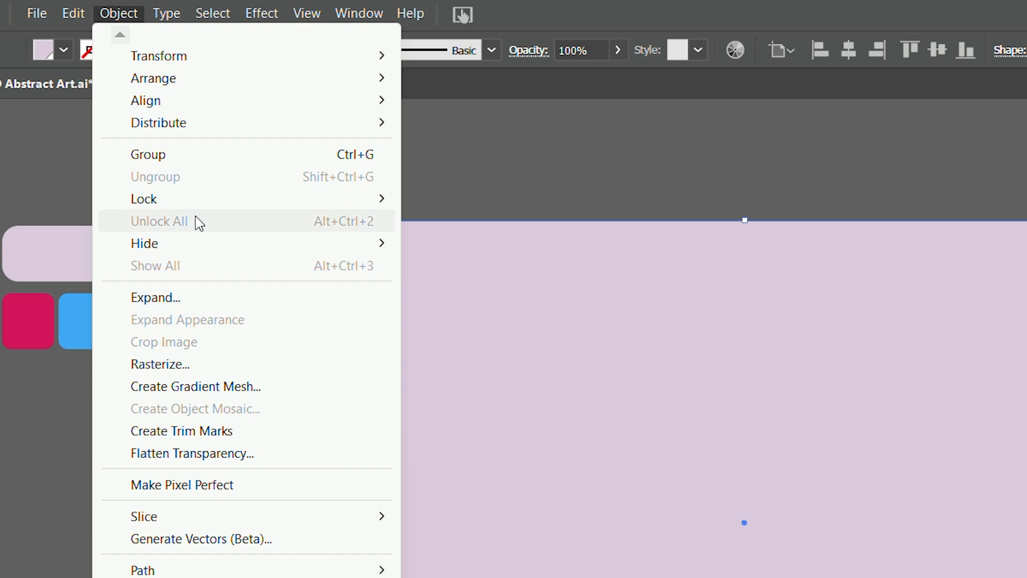
pyautogui.moveTo(271, 197)
pyautogui.click(461, 200)
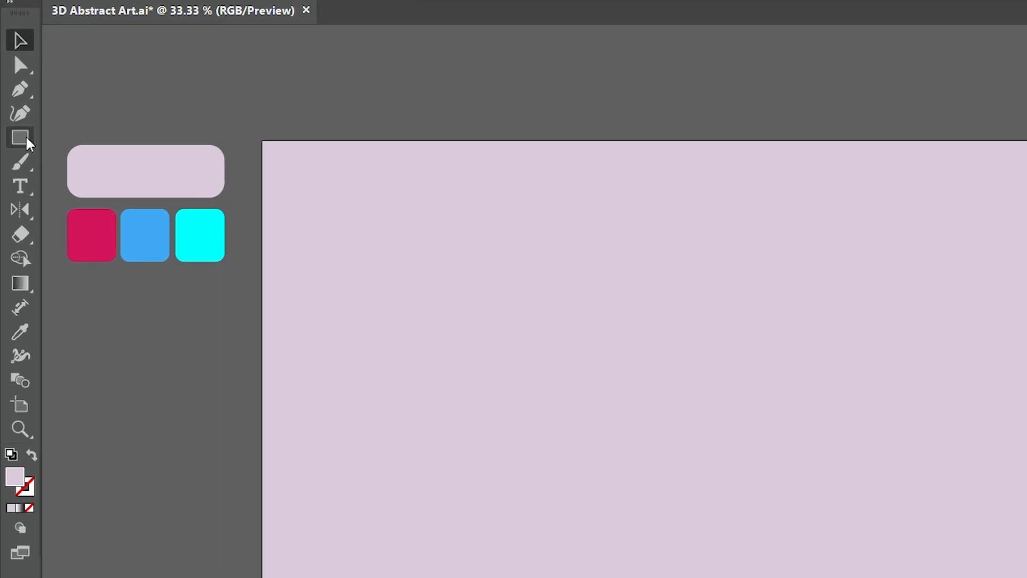
# Step: Draw a white seven-pointed star and position it in the upper-left area of the artboard
pyautogui.click(14, 138)
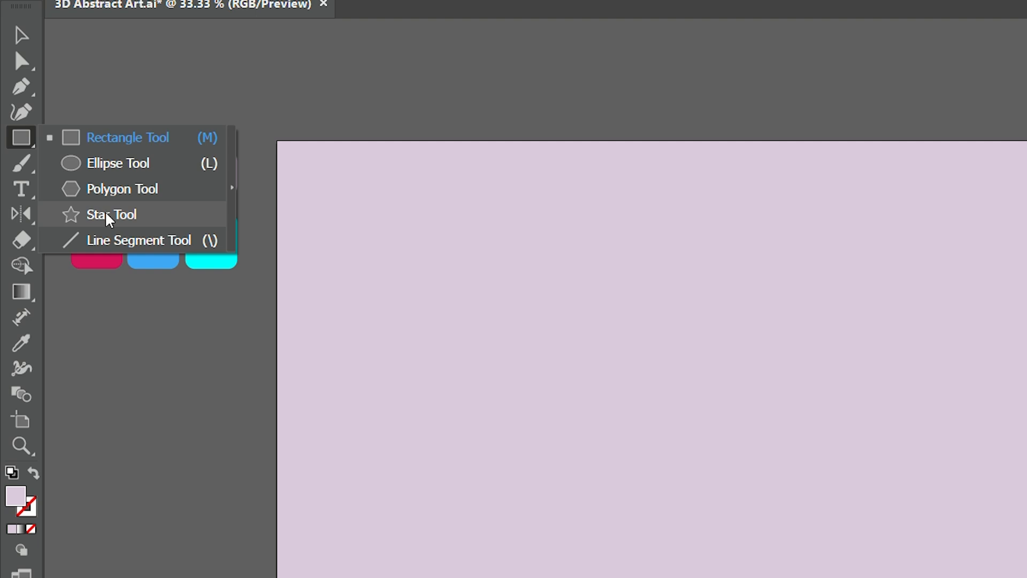
pyautogui.click(105, 214)
pyautogui.moveTo(328, 230); pyautogui.dragTo(395, 287)
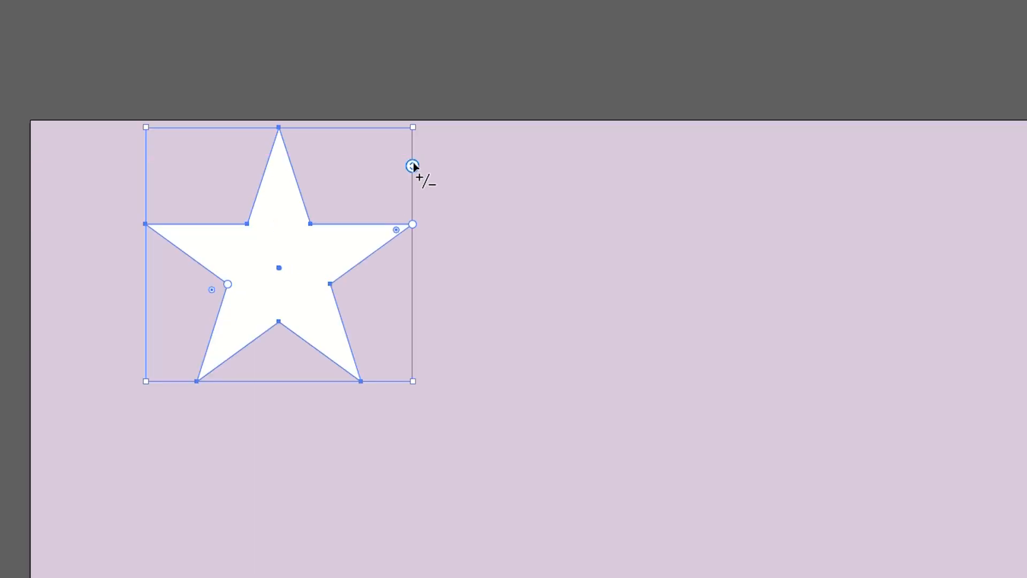
pyautogui.moveTo(413, 166); pyautogui.dragTo(416, 198)
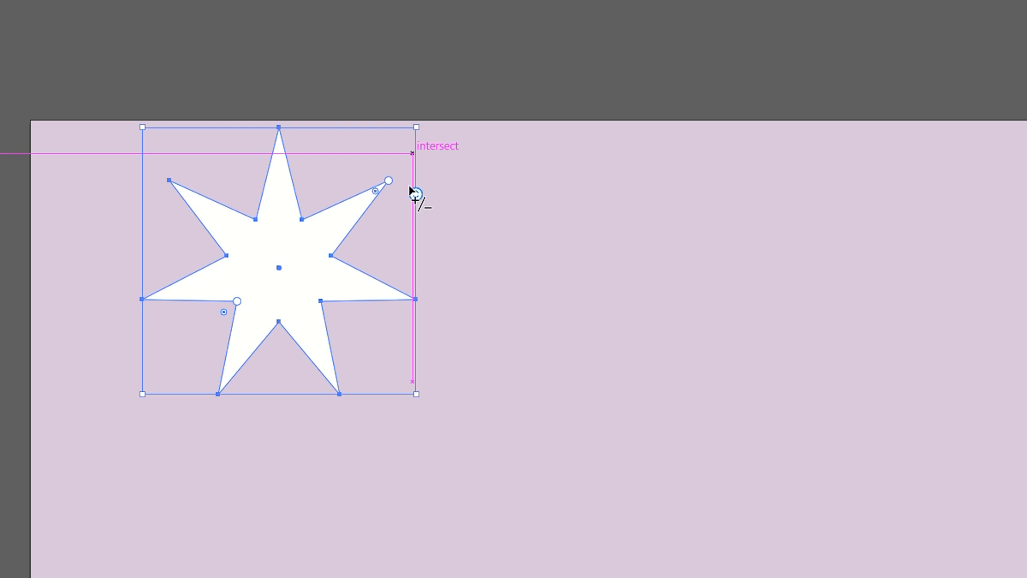
pyautogui.click(20, 75)
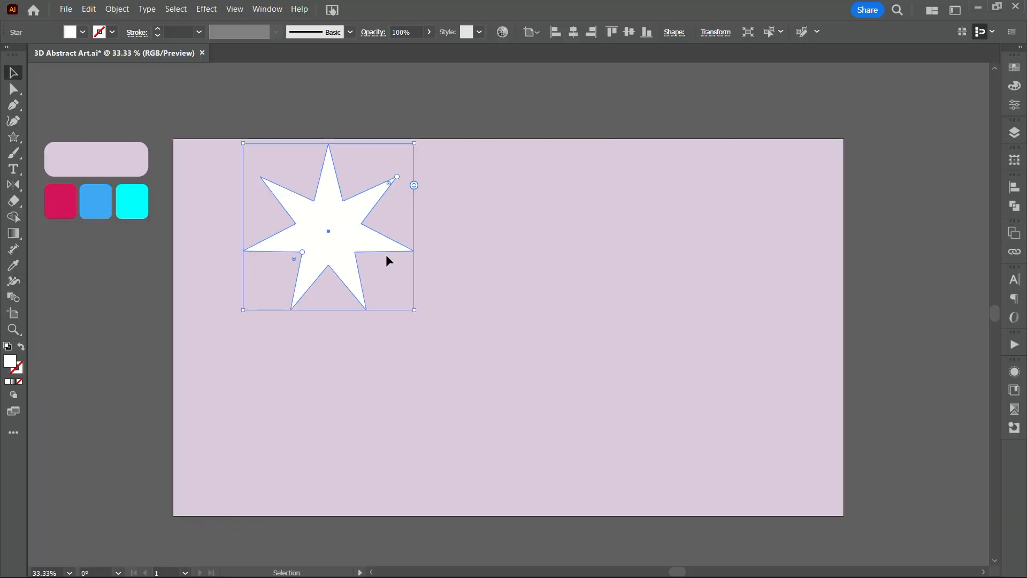
pyautogui.moveTo(369, 227); pyautogui.dragTo(383, 255)
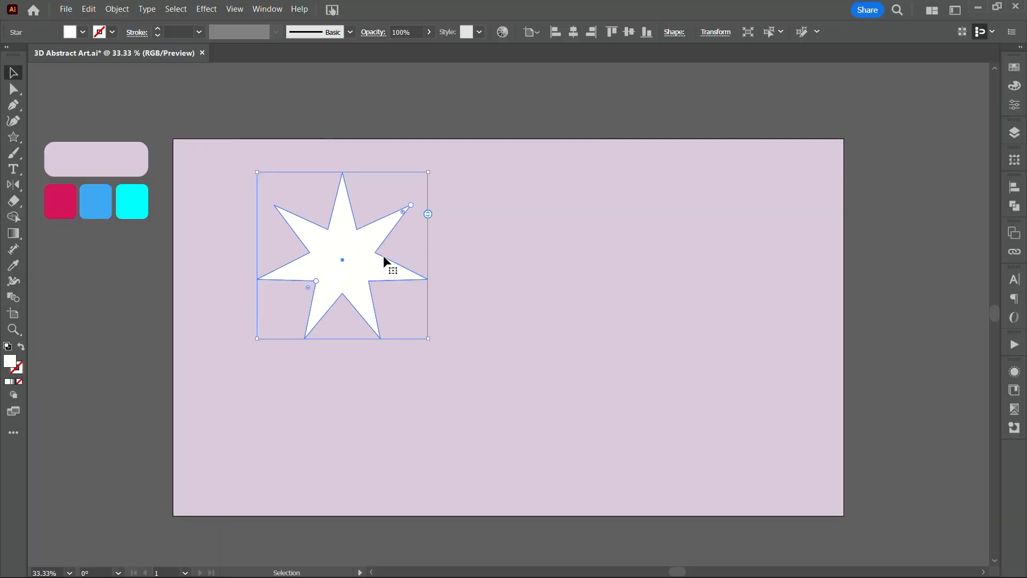
# Step: Apply a linear gradient to the star and colour its starting stop with the crimson palette swatch
pyautogui.click(14, 235)
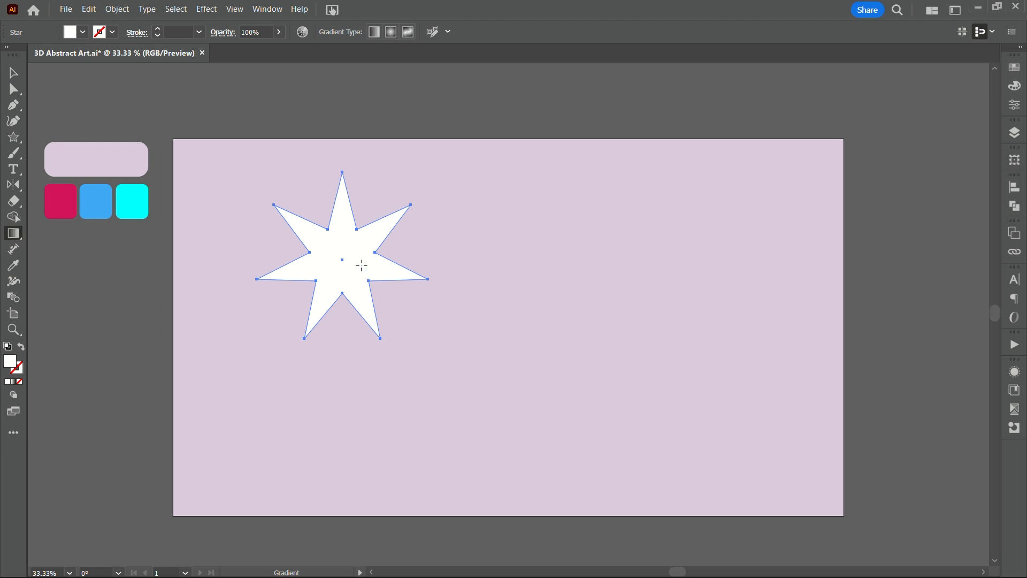
pyautogui.click(342, 255)
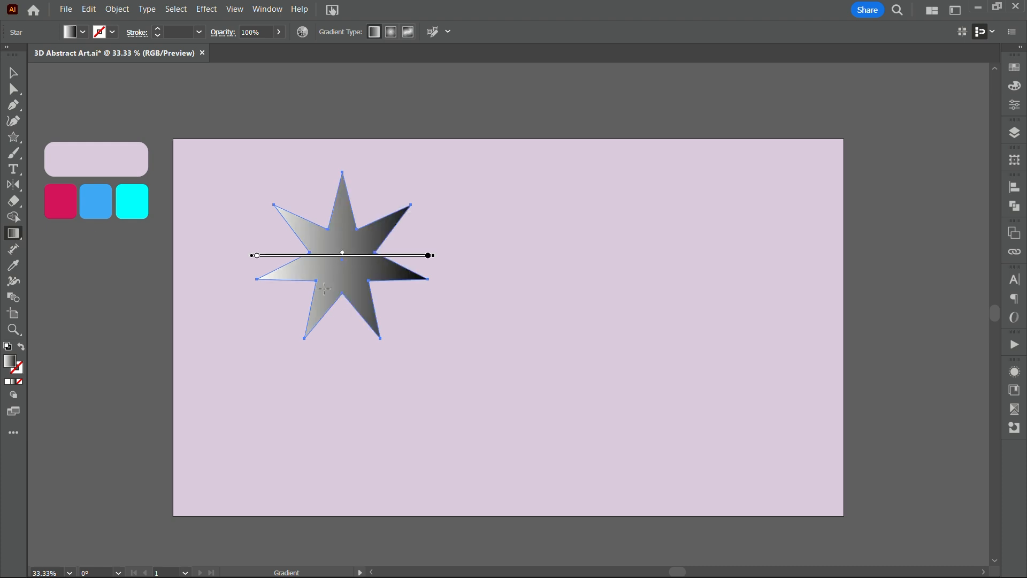
pyautogui.doubleClick(257, 256)
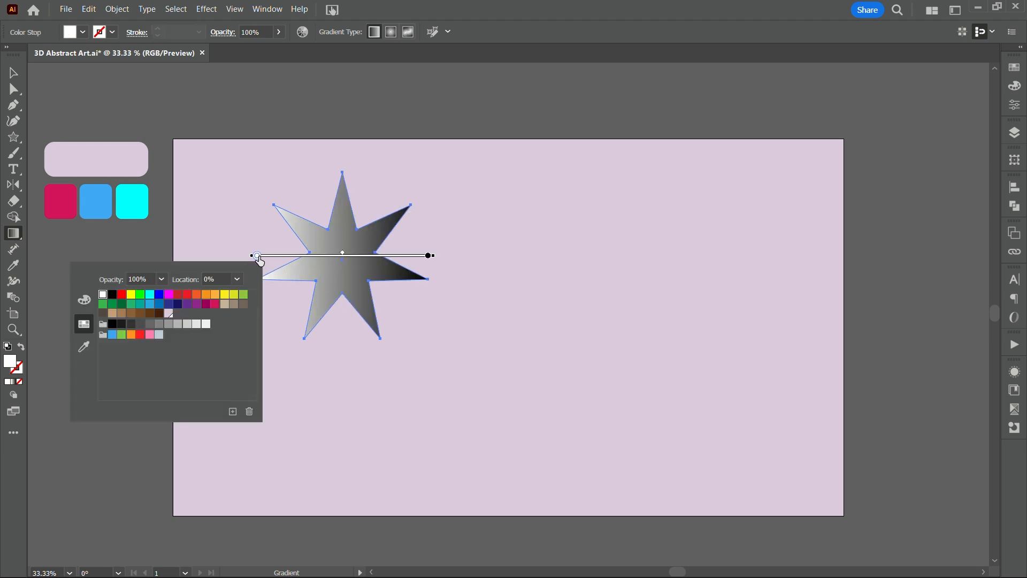
pyautogui.click(81, 350)
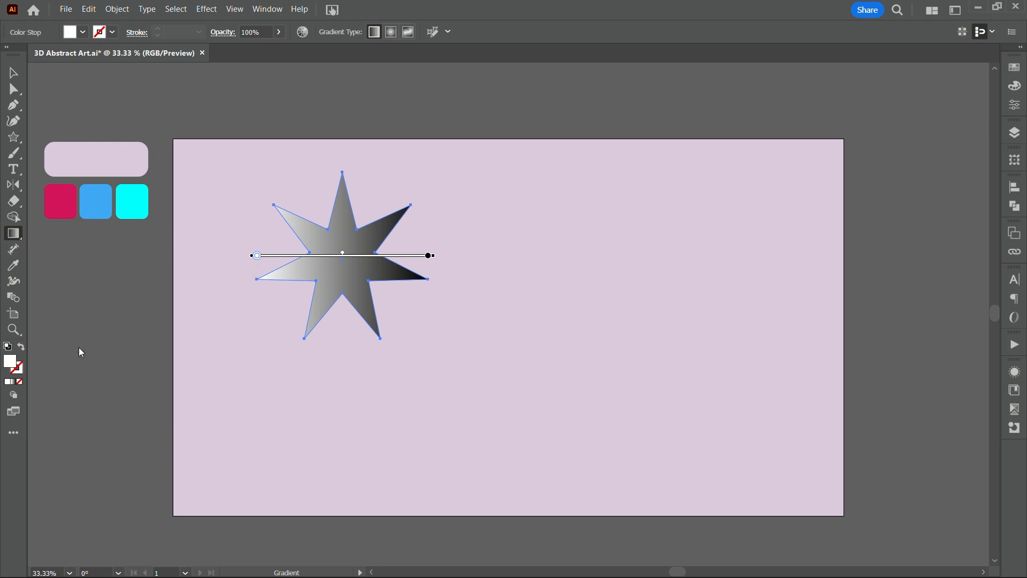
pyautogui.click(60, 201)
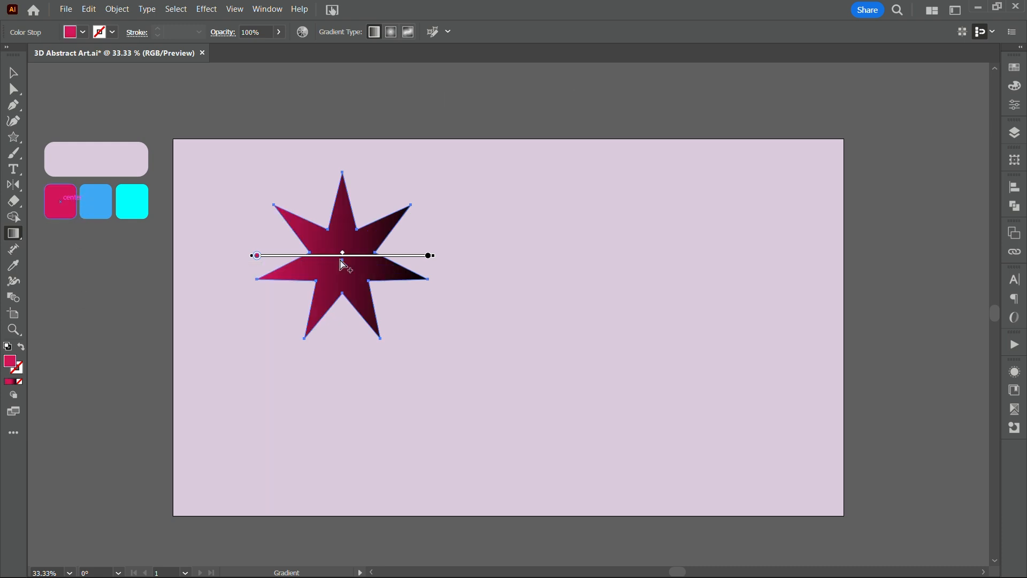
# Step: Add a middle gradient stop in the palette's blue and colour the end stop with its cyan
pyautogui.click(340, 259)
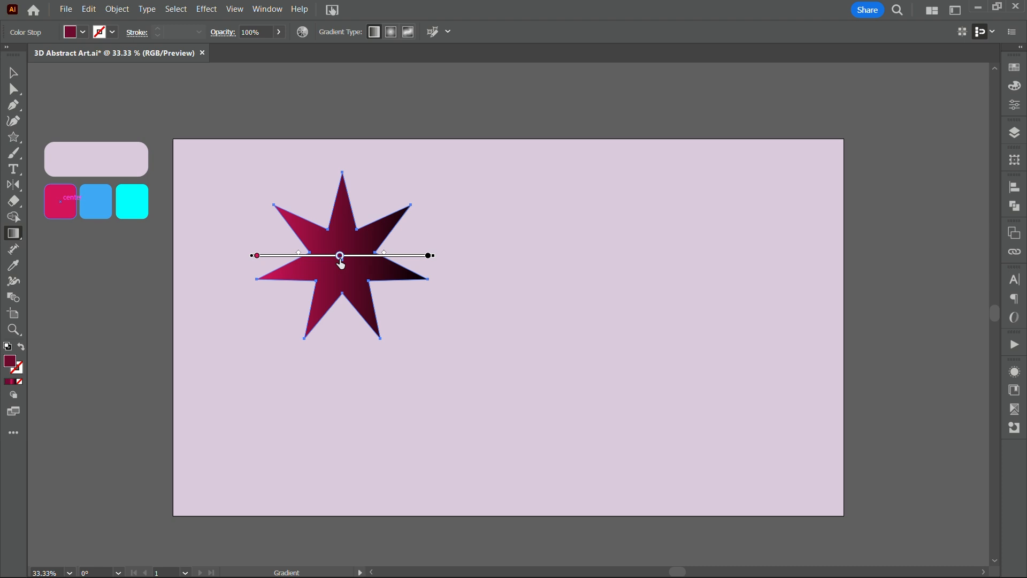
pyautogui.doubleClick(340, 259)
pyautogui.click(167, 345)
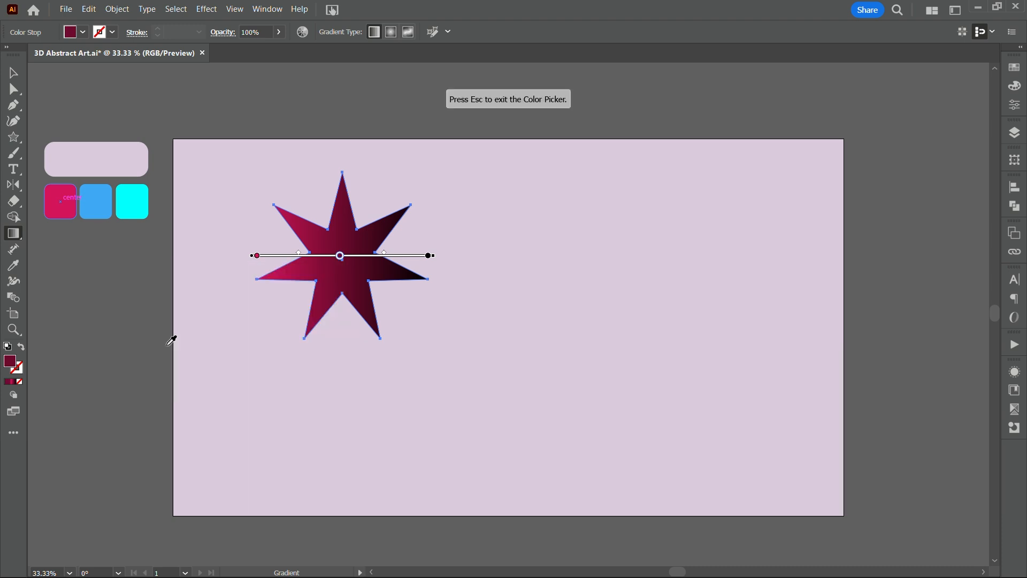
pyautogui.click(96, 202)
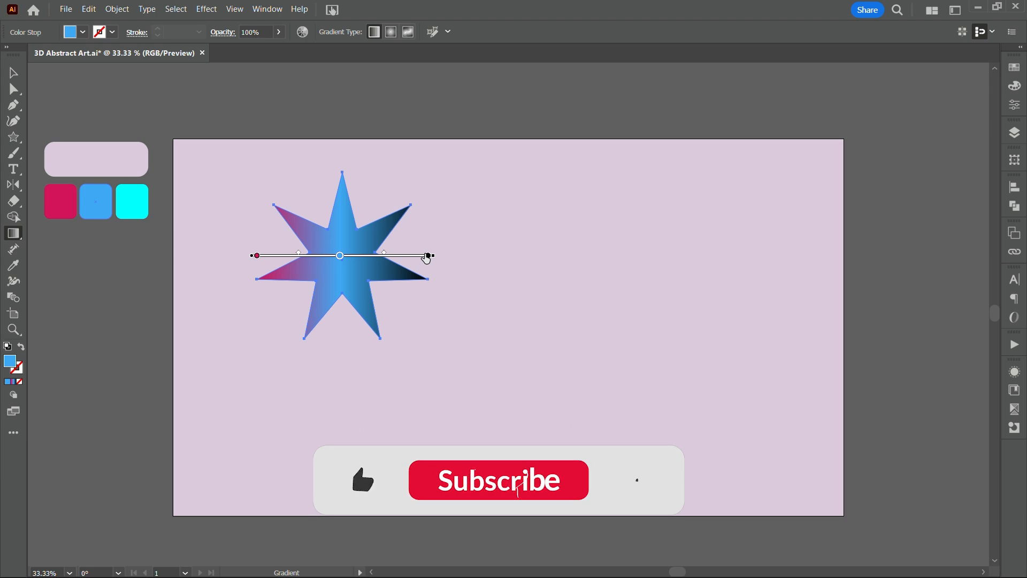
pyautogui.click(428, 256)
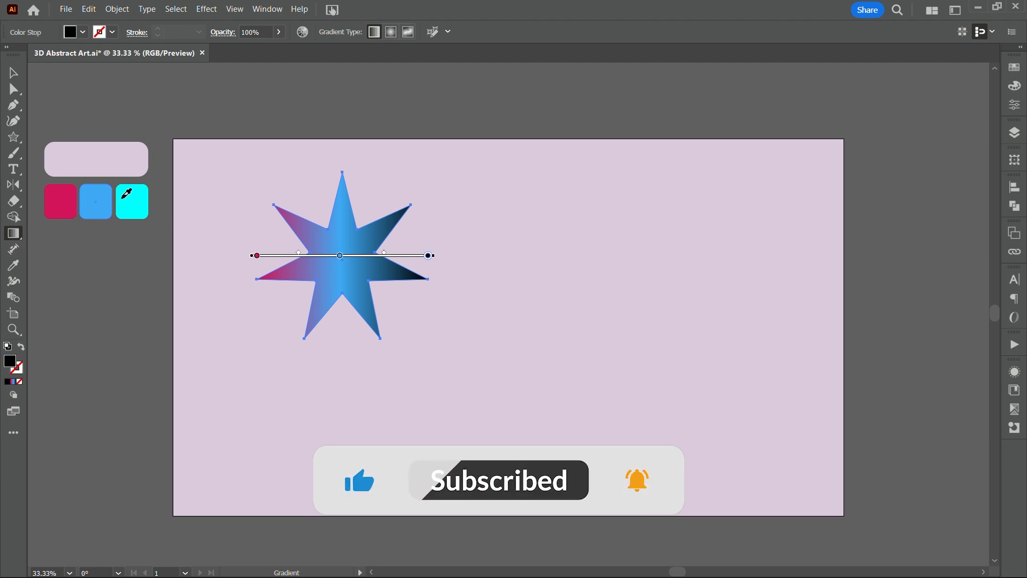
pyautogui.click(123, 198)
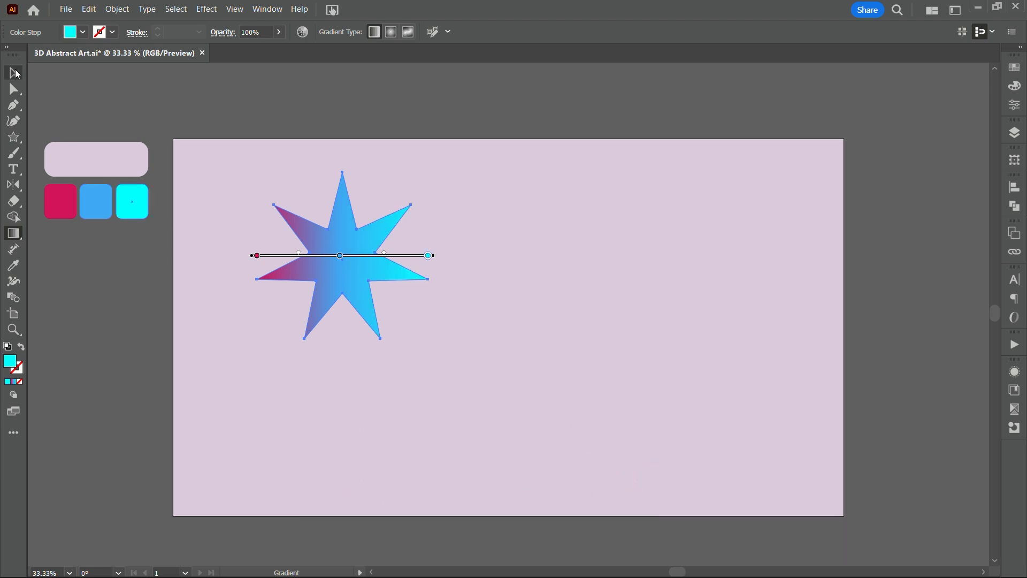
pyautogui.click(14, 76)
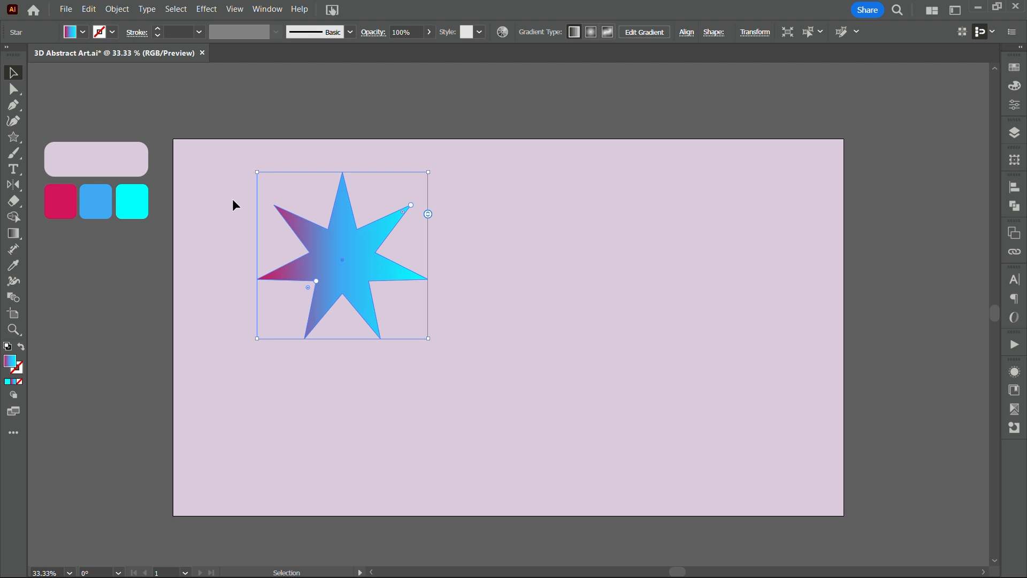
# Step: Turn the star into an unfilled outline with a 10 pt gradient stroke and scale it down to about three-quarters size
pyautogui.click(22, 348)
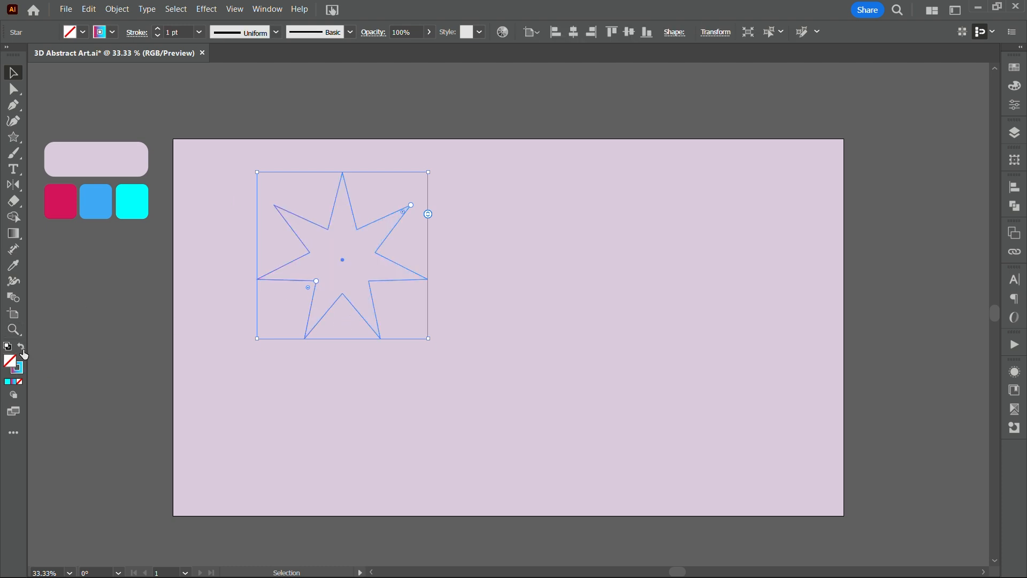
pyautogui.click(159, 31)
pyautogui.click(159, 32)
pyautogui.click(159, 31)
pyautogui.click(159, 31)
pyautogui.click(159, 31)
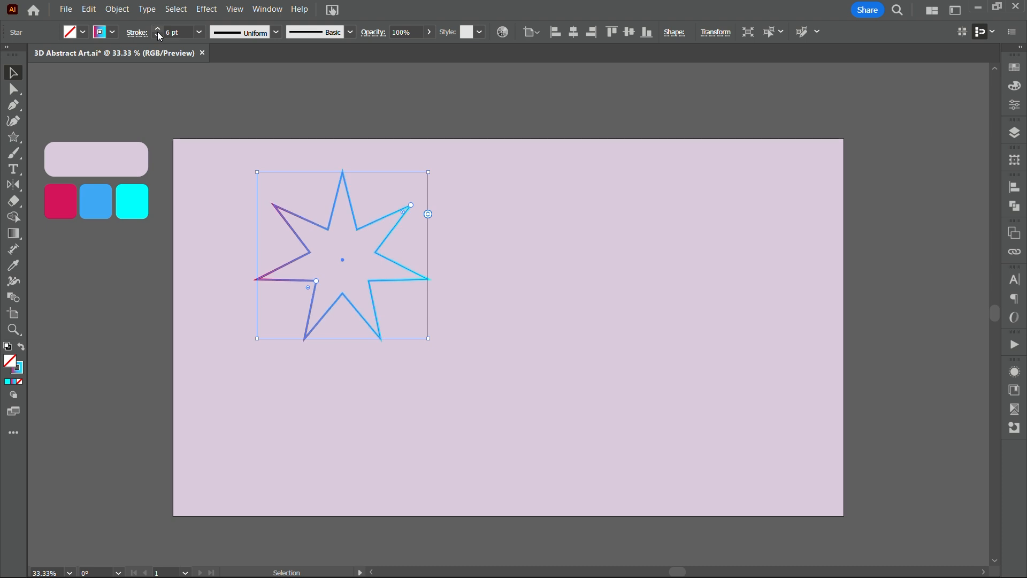
pyautogui.click(159, 31)
pyautogui.click(159, 31)
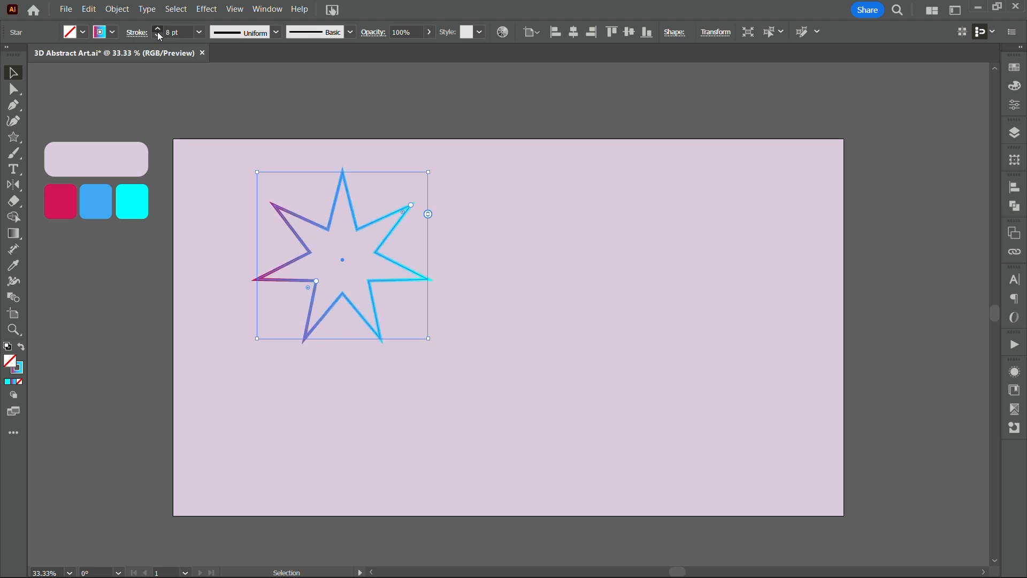
pyautogui.click(159, 31)
pyautogui.click(159, 31)
pyautogui.moveTo(352, 342); pyautogui.dragTo(353, 296)
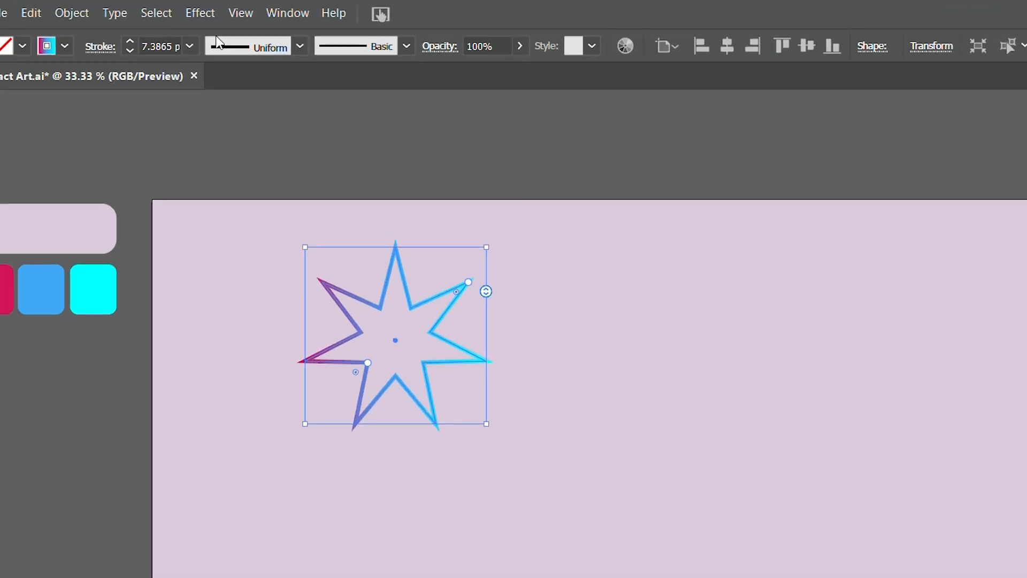
# Step: Apply a Zig Zag effect to the star with size 3 px absolute, 0 ridges per segment and smooth points
pyautogui.click(206, 9)
pyautogui.moveTo(293, 207)
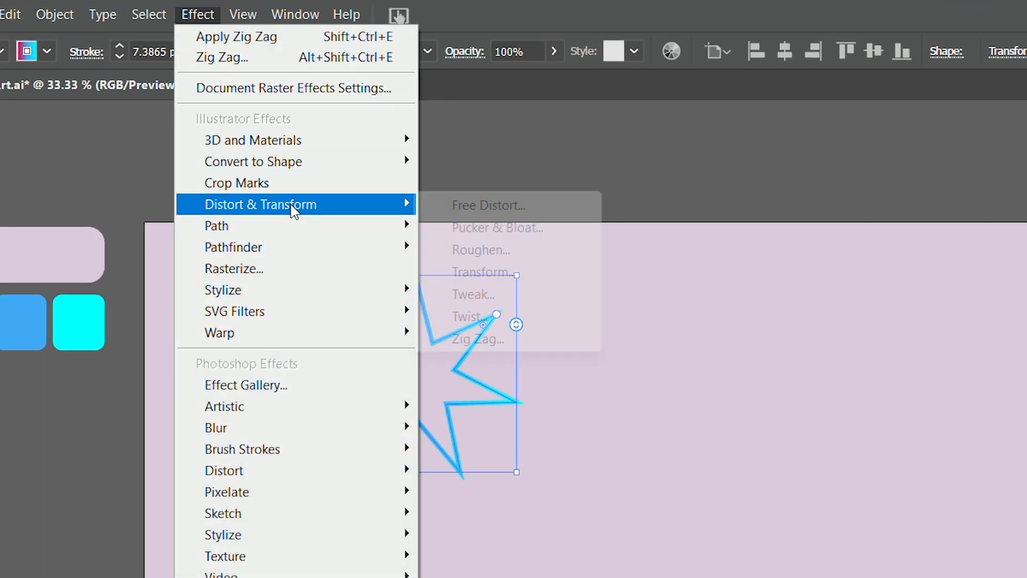
pyautogui.click(502, 342)
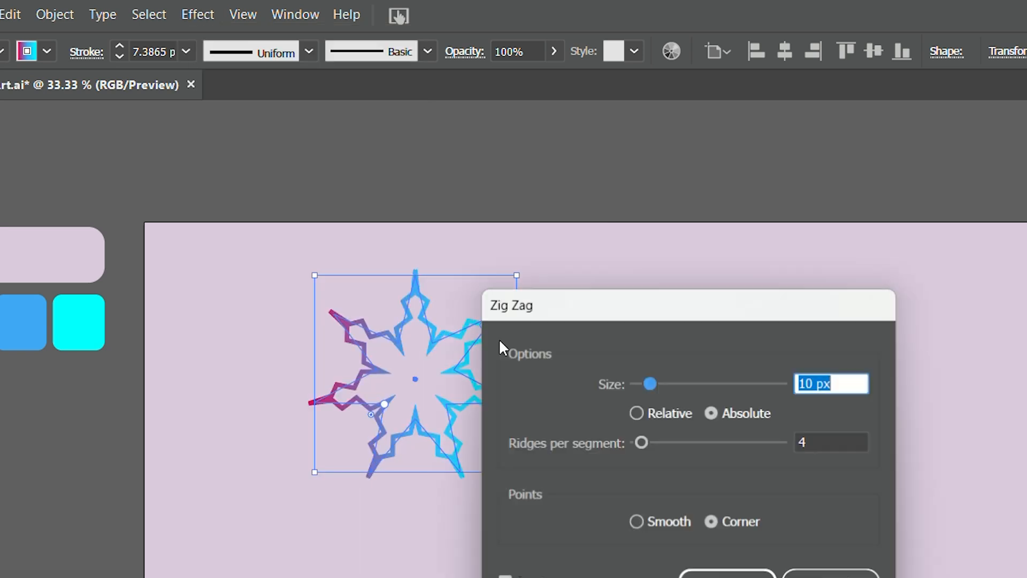
pyautogui.moveTo(501, 188); pyautogui.dragTo(557, 153)
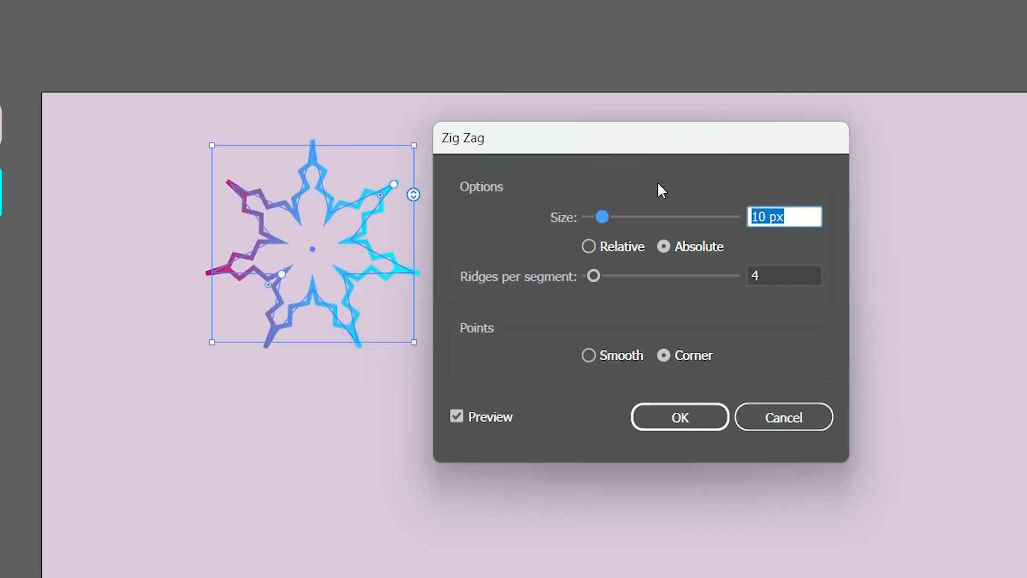
pyautogui.write('3 px')
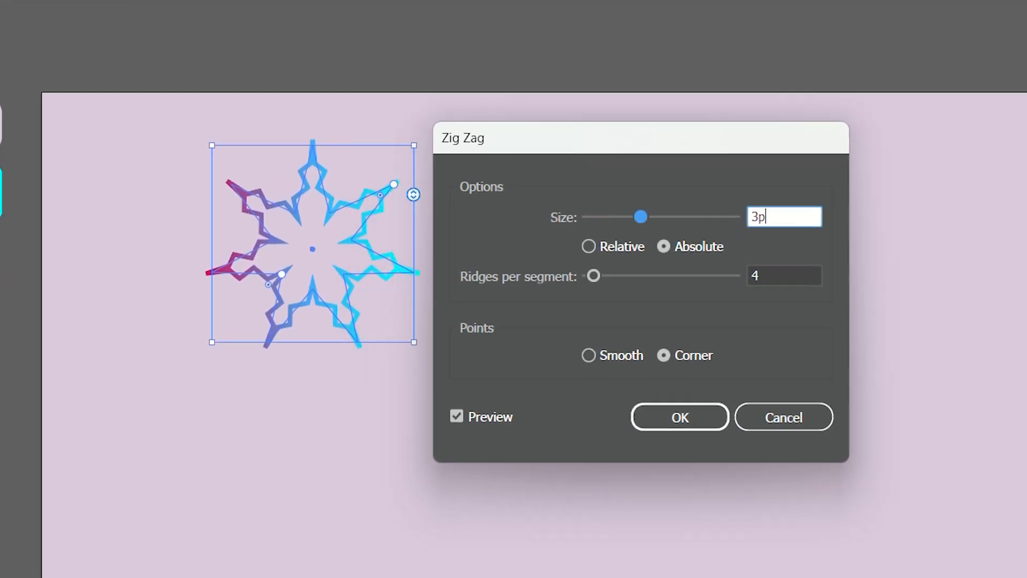
pyautogui.press('Tab')
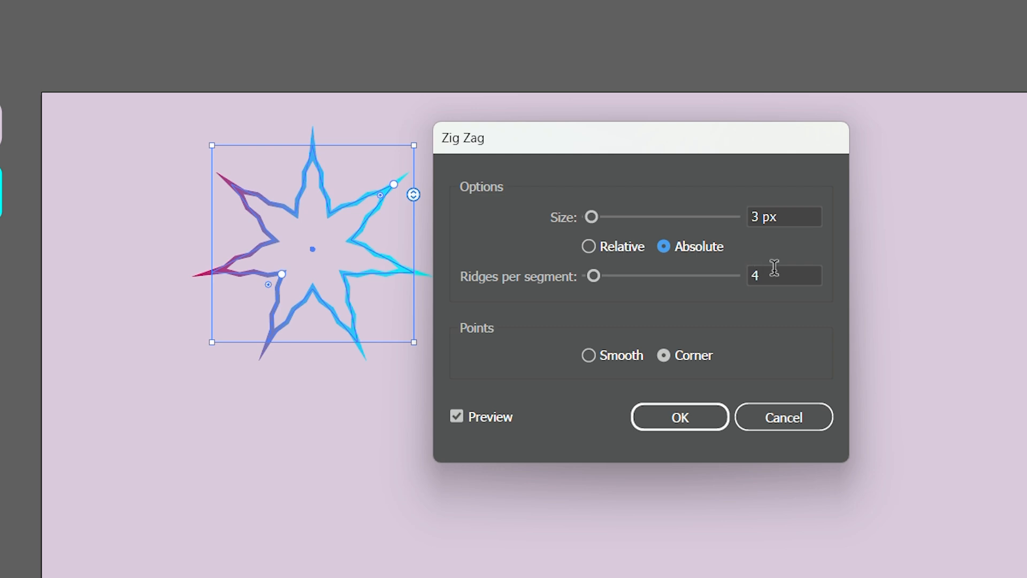
pyautogui.click(753, 275)
pyautogui.write('0')
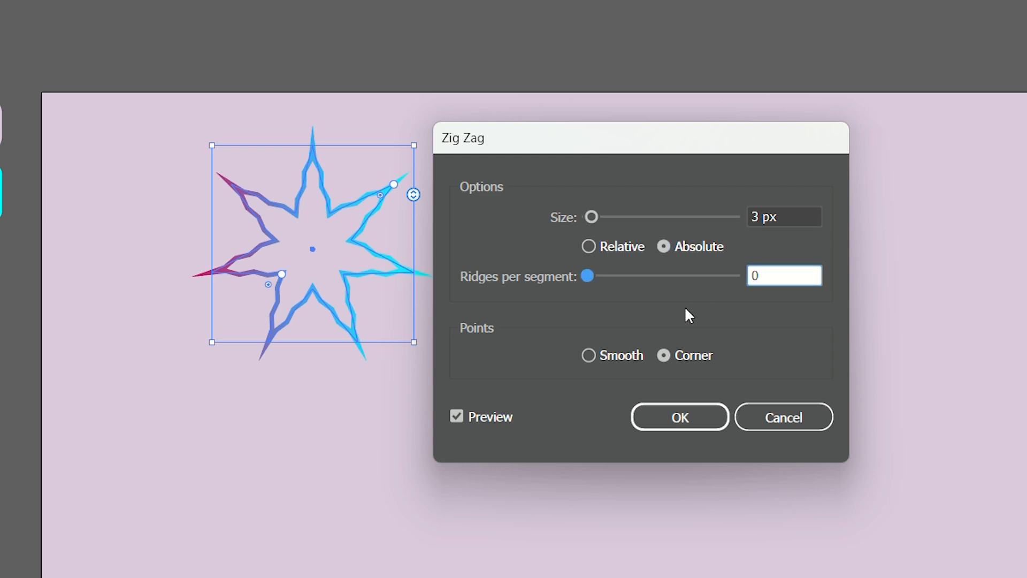
pyautogui.click(590, 355)
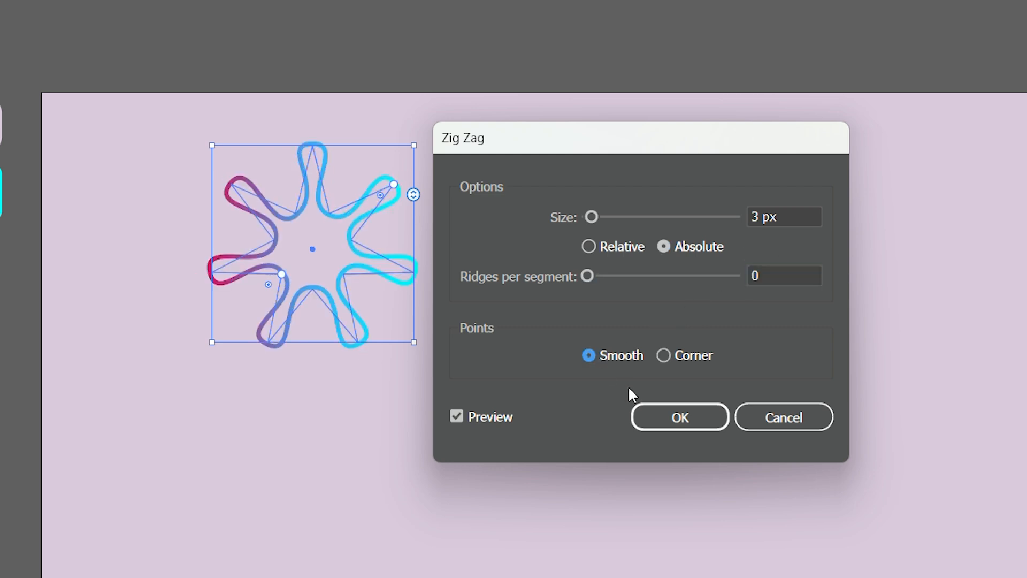
pyautogui.click(682, 417)
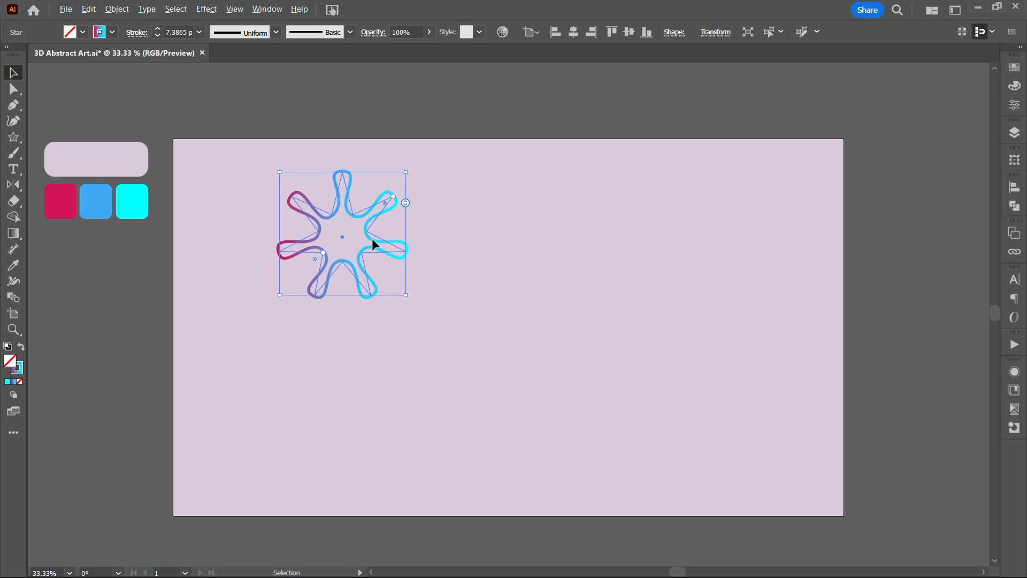
# Step: Duplicate the wavy star horizontally to the artboard's upper-right area and scale the copy down to about 40% around its centre
pyautogui.moveTo(373, 241); pyautogui.dragTo(767, 243)
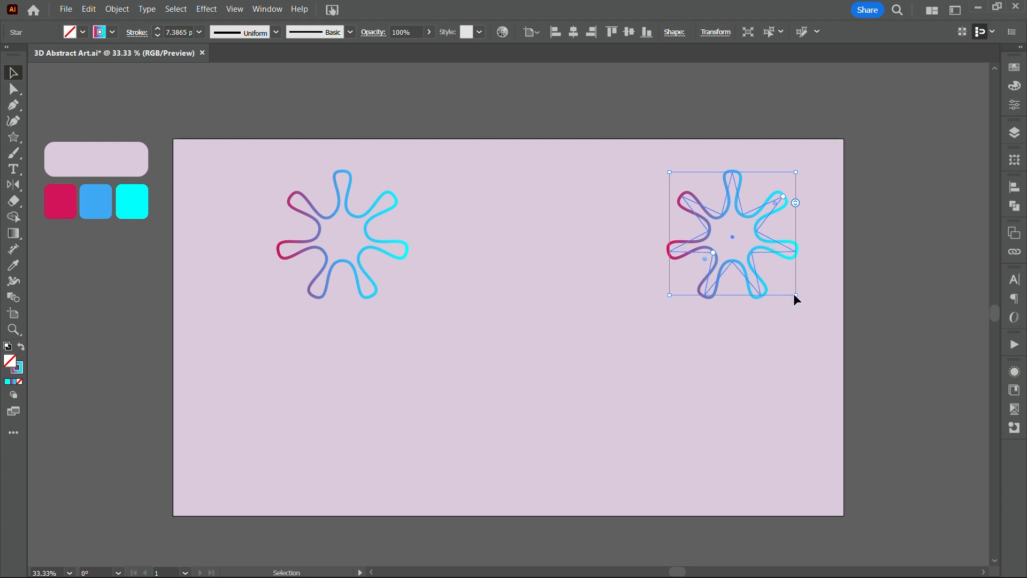
pyautogui.moveTo(796, 295); pyautogui.dragTo(760, 261)
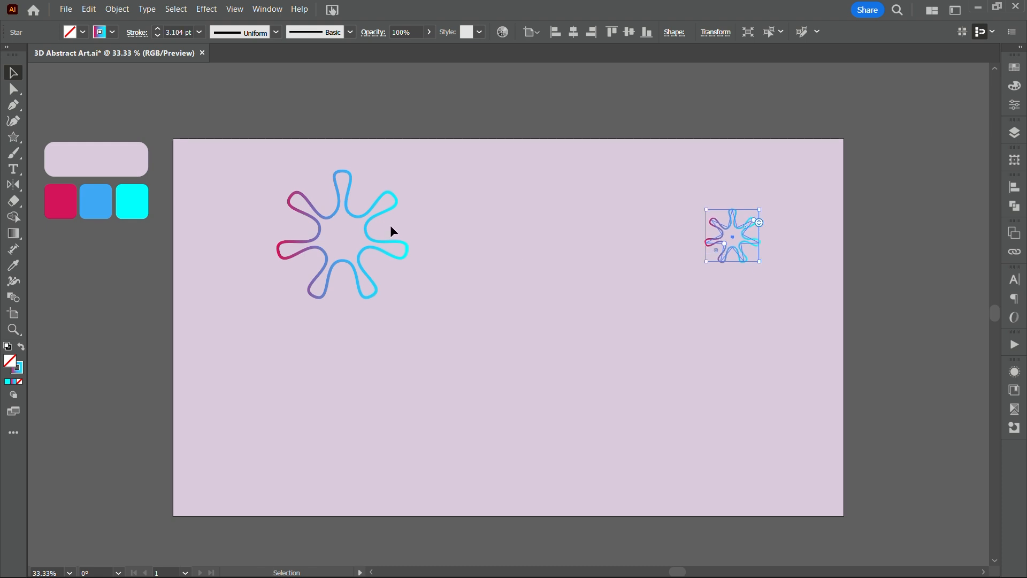
# Step: Blend the large wavy star into the small one with the spacing set to a specified distance of 1 px
pyautogui.click(338, 122)
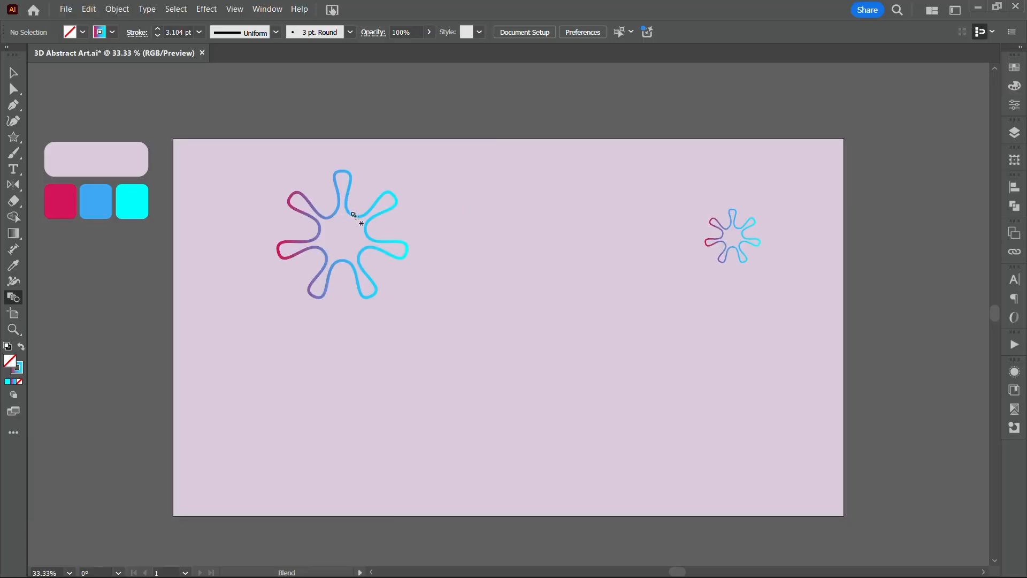
pyautogui.click(723, 228)
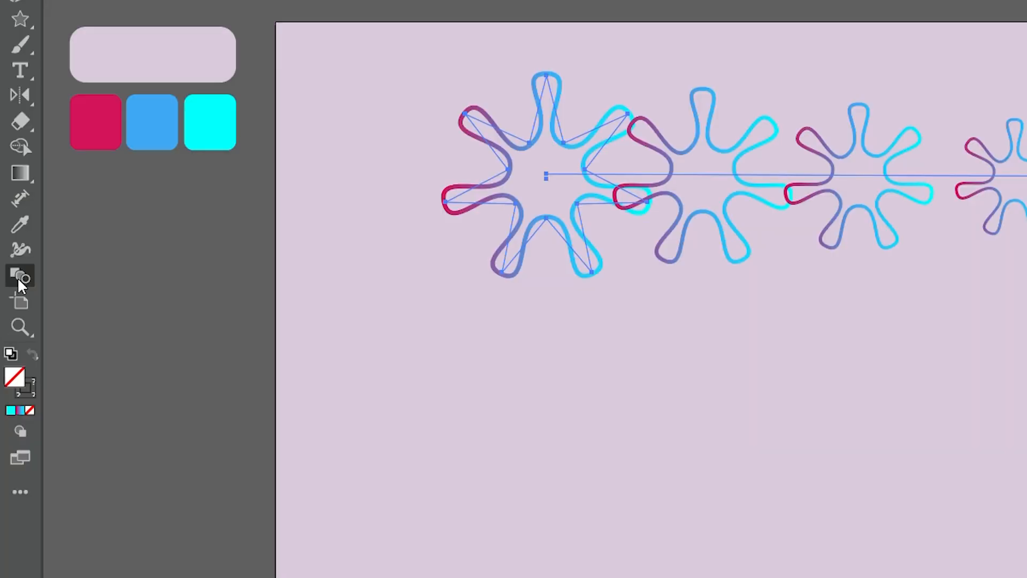
pyautogui.doubleClick(13, 297)
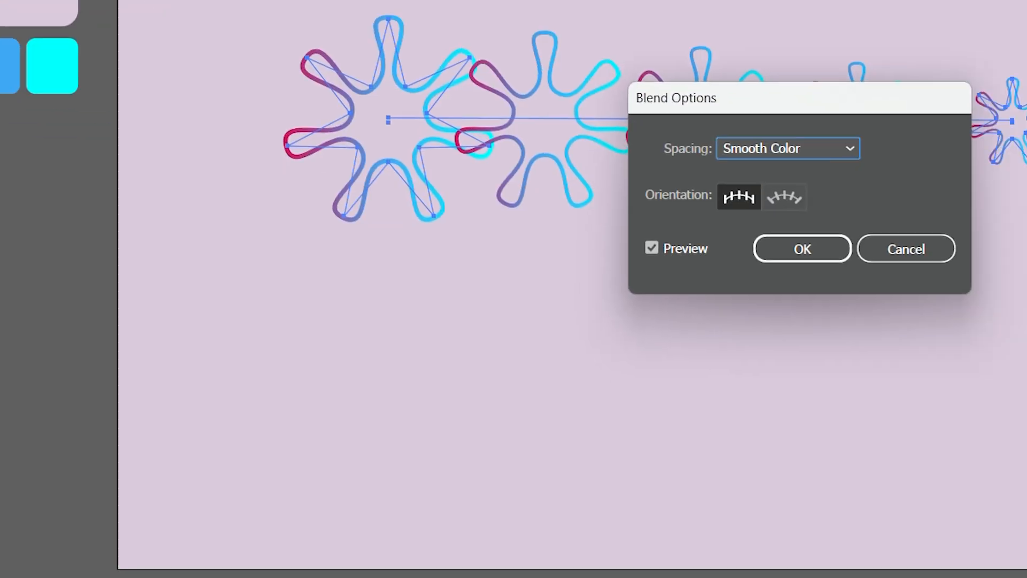
pyautogui.moveTo(592, 34); pyautogui.dragTo(457, 204)
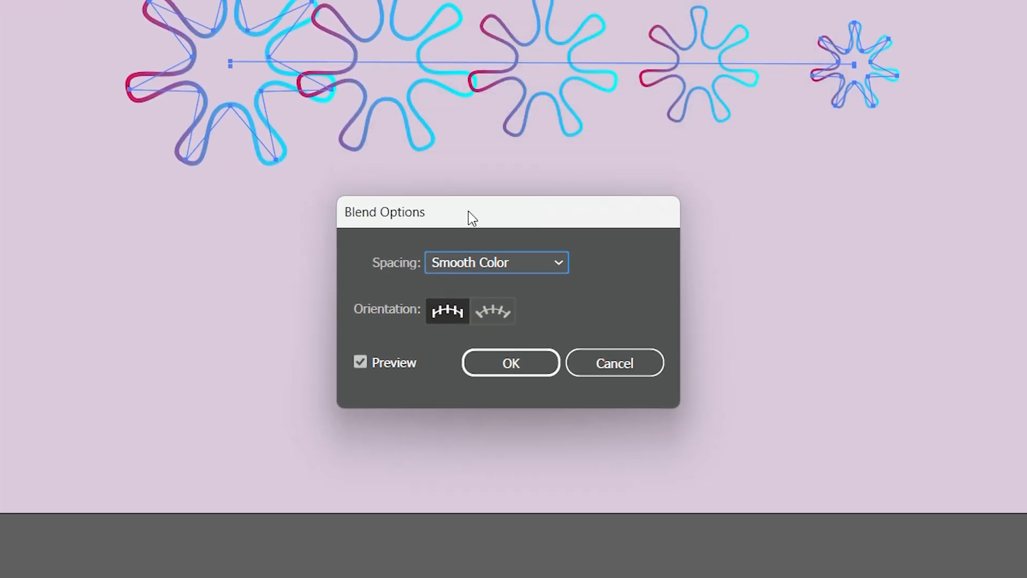
pyautogui.click(501, 264)
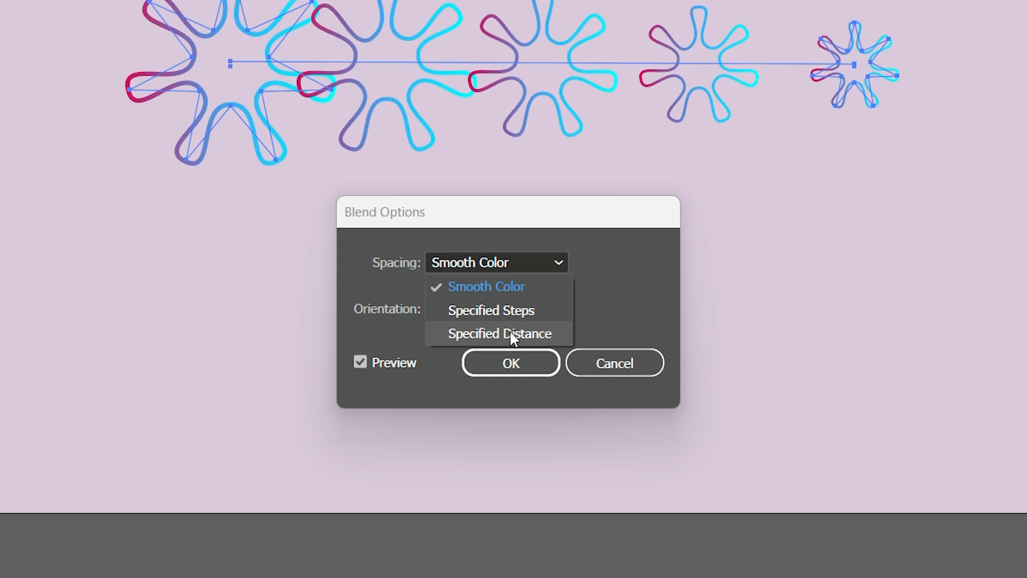
pyautogui.click(511, 334)
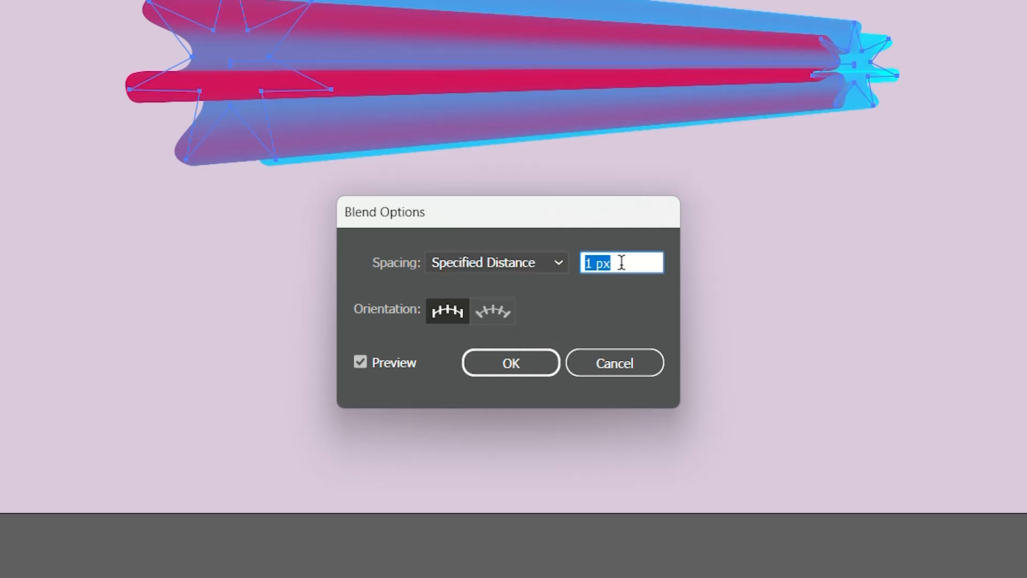
pyautogui.click(511, 363)
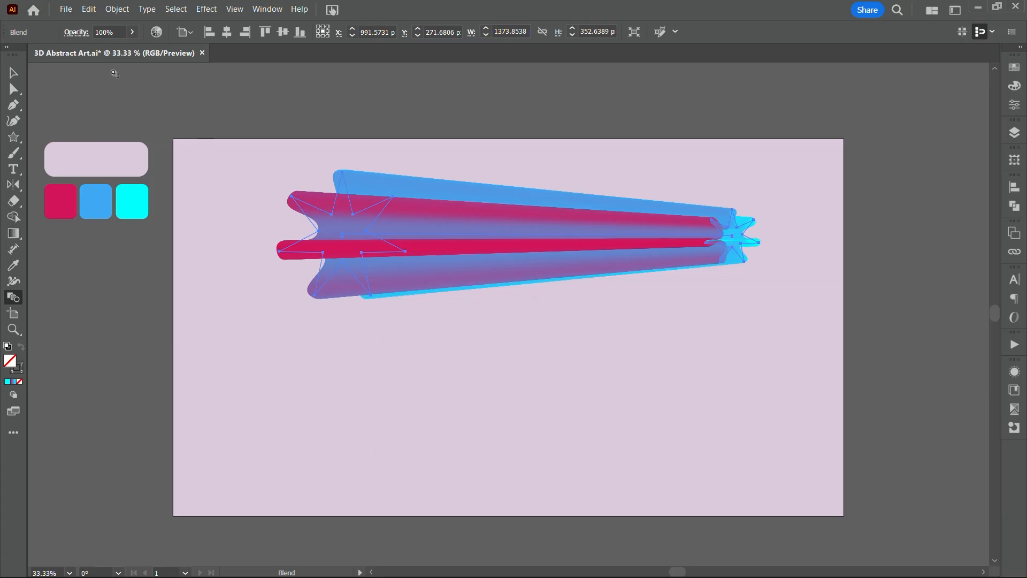
pyautogui.click(15, 76)
pyautogui.click(220, 113)
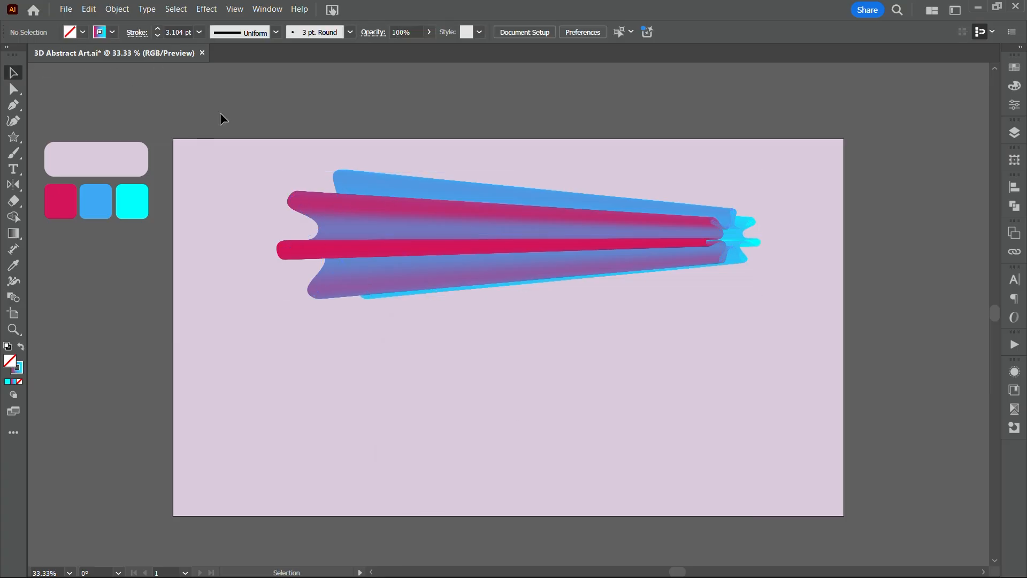
# Step: Draw an unfilled, black-stroked S-shaped curve through six points with the Curvature tool, from the artboard's upper-left edge to beyond its right edge
pyautogui.click(110, 32)
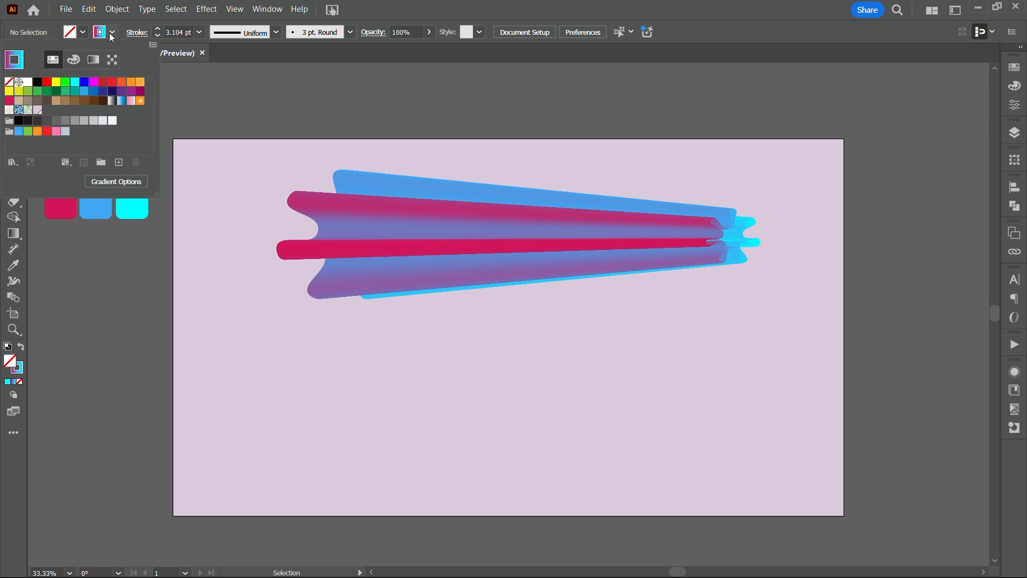
pyautogui.click(37, 83)
pyautogui.click(56, 25)
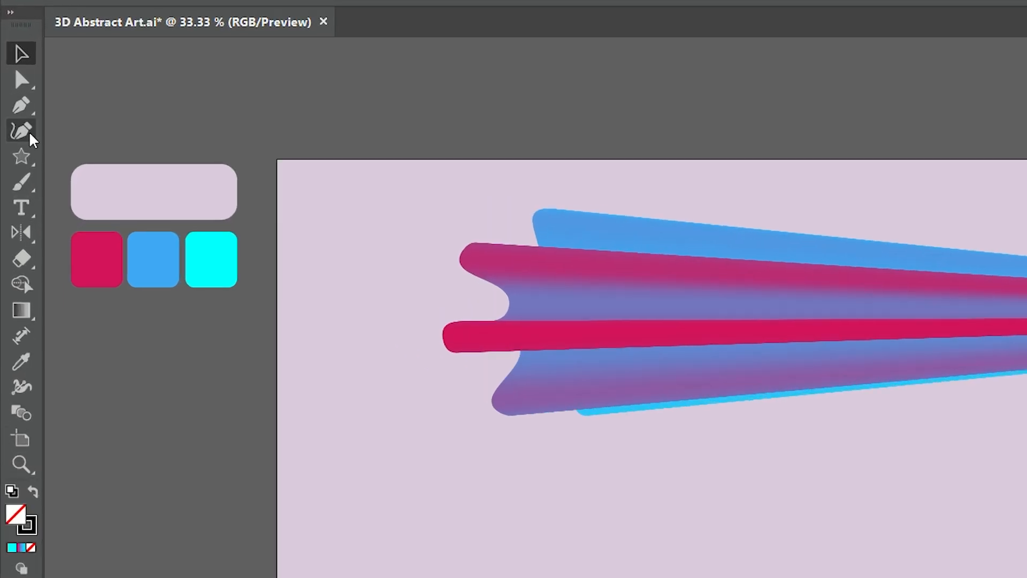
pyautogui.click(23, 130)
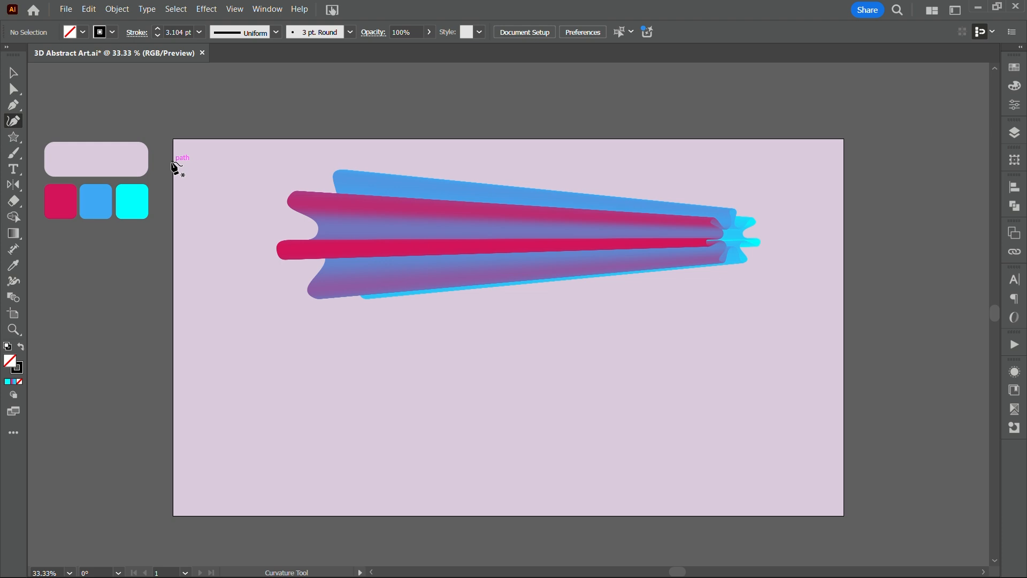
pyautogui.click(172, 161)
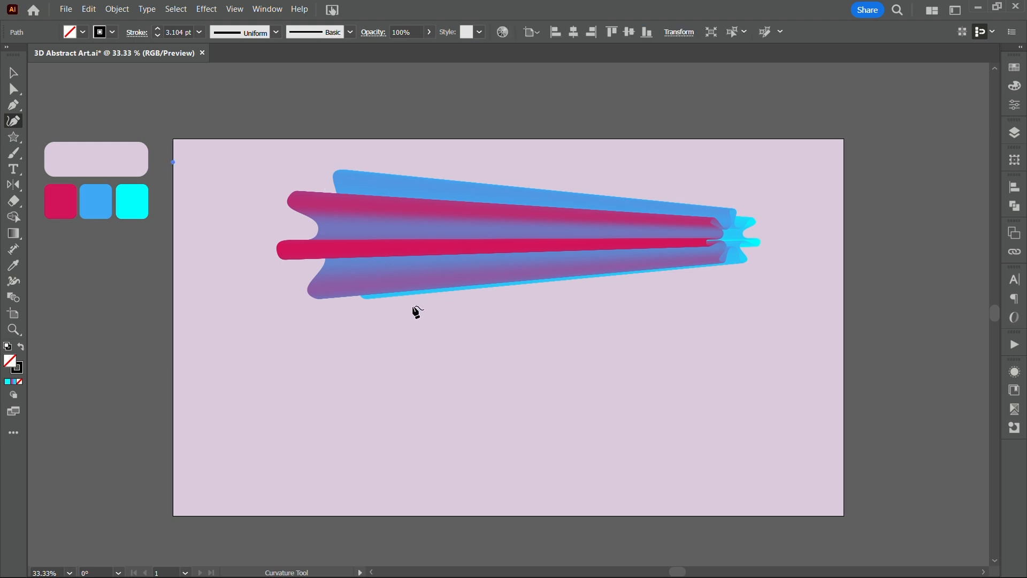
pyautogui.click(413, 305)
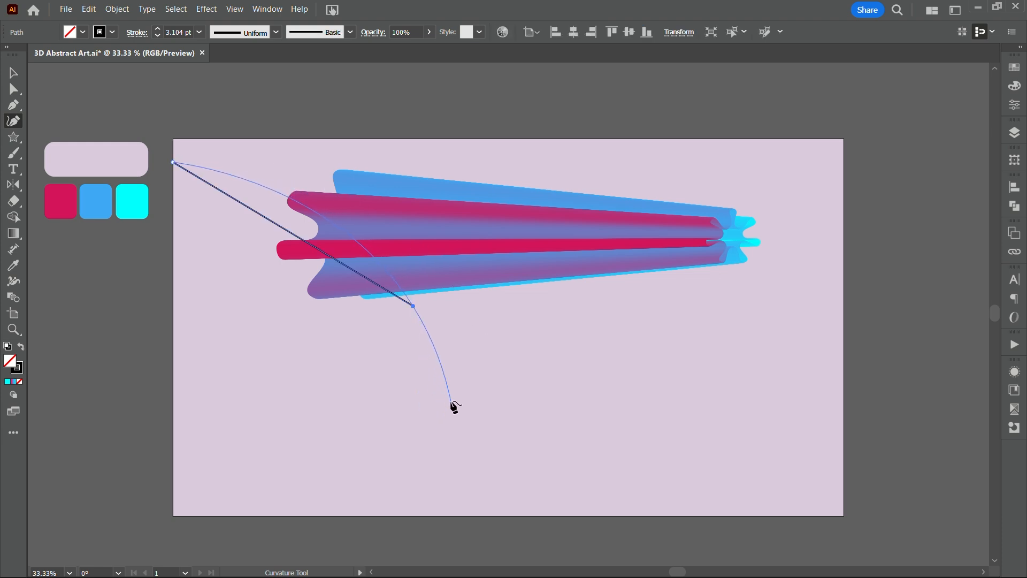
pyautogui.click(449, 408)
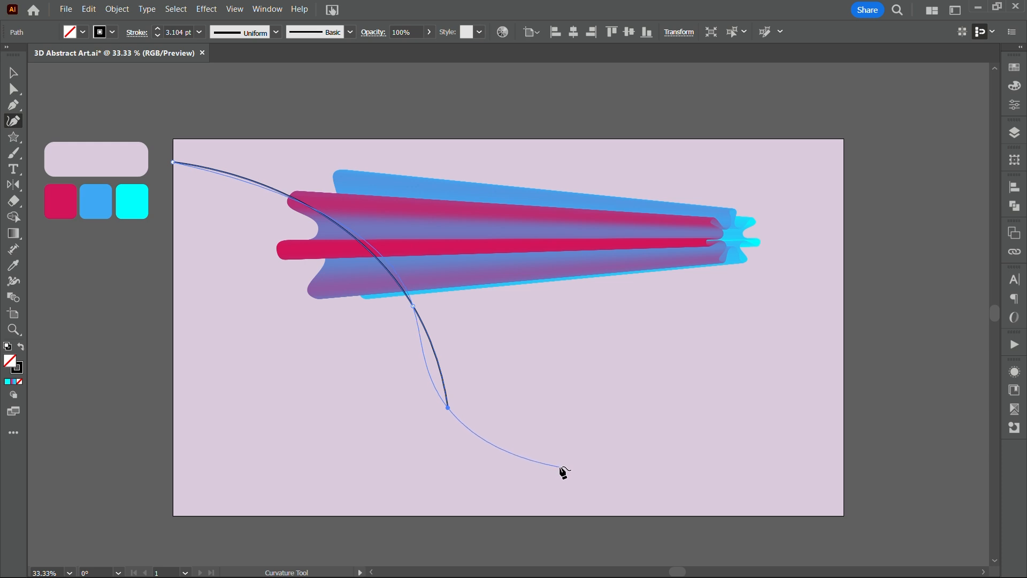
pyautogui.click(615, 420)
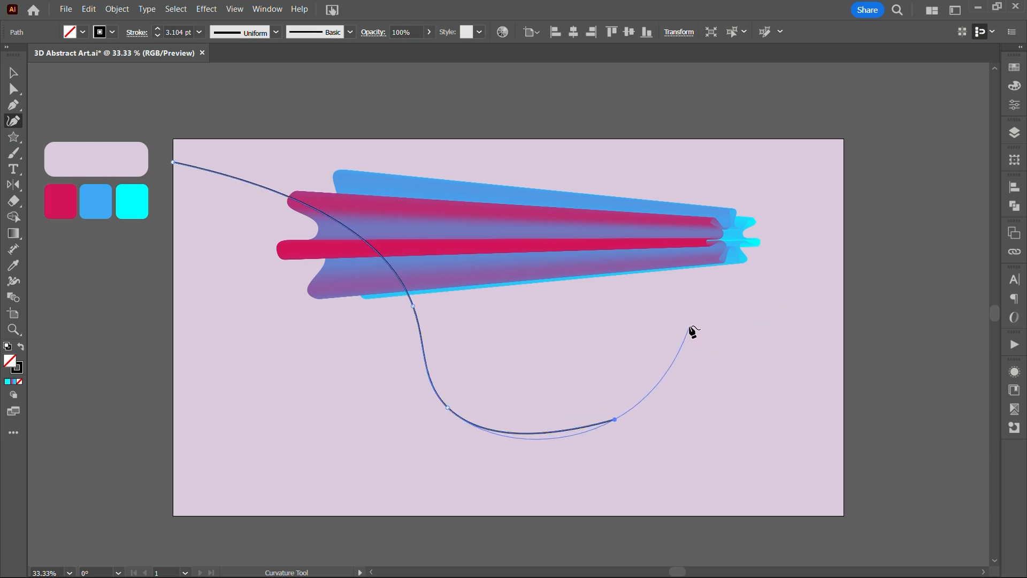
pyautogui.click(690, 326)
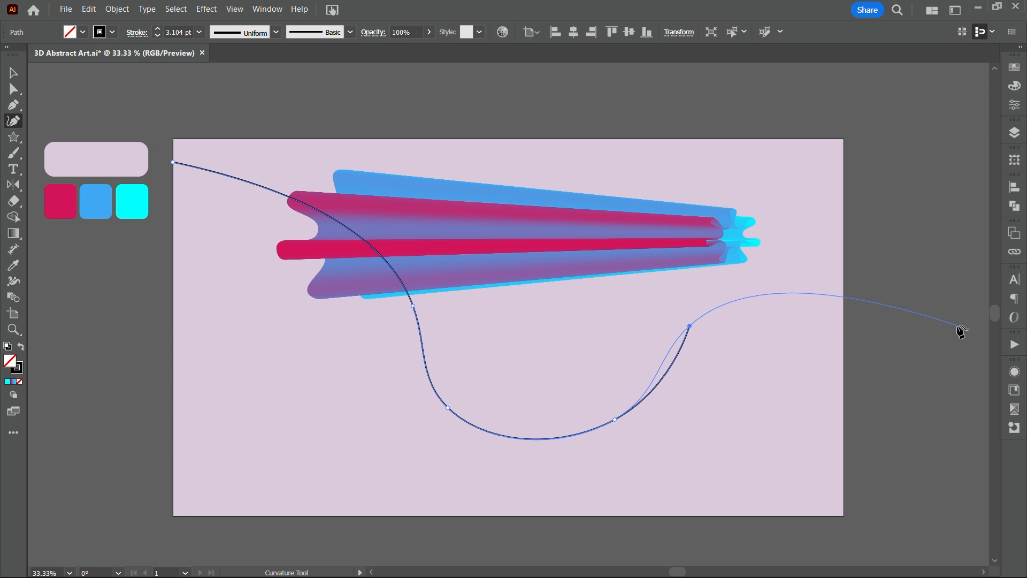
pyautogui.click(926, 342)
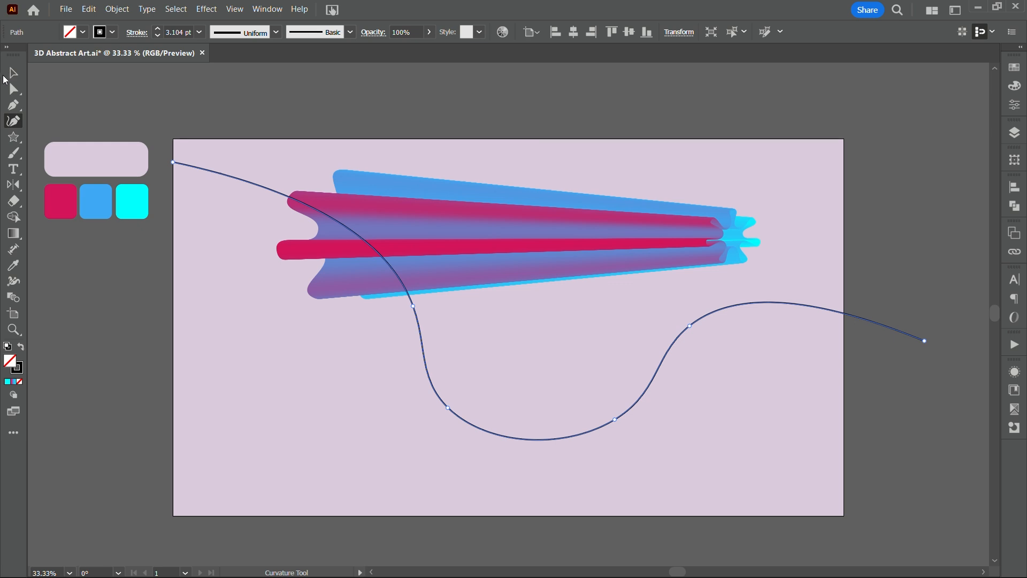
# Step: Shift the black curve leftwards so both of its ends extend past the artboard's sides
pyautogui.click(13, 73)
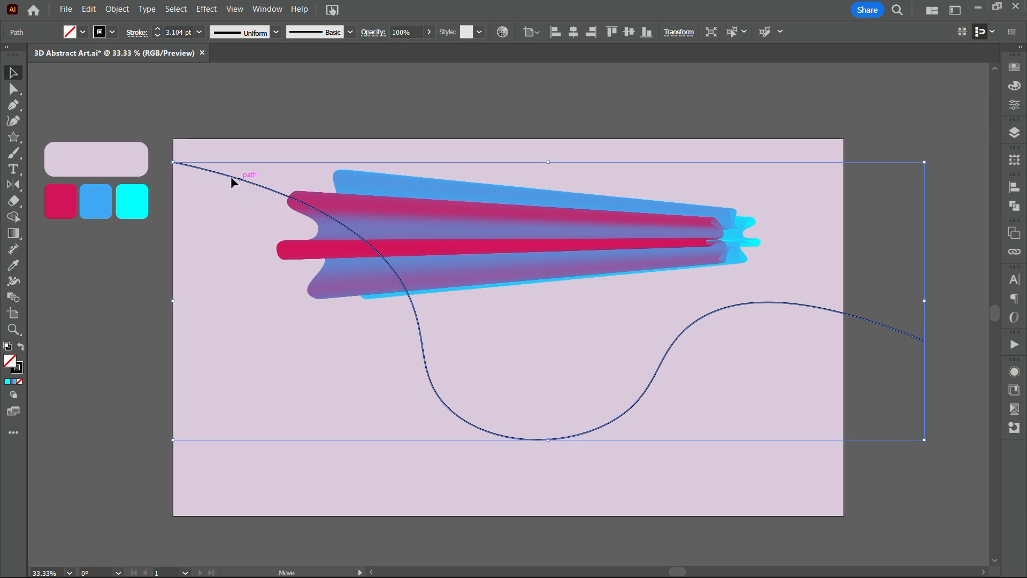
pyautogui.moveTo(230, 175); pyautogui.dragTo(195, 183)
pyautogui.click(905, 181)
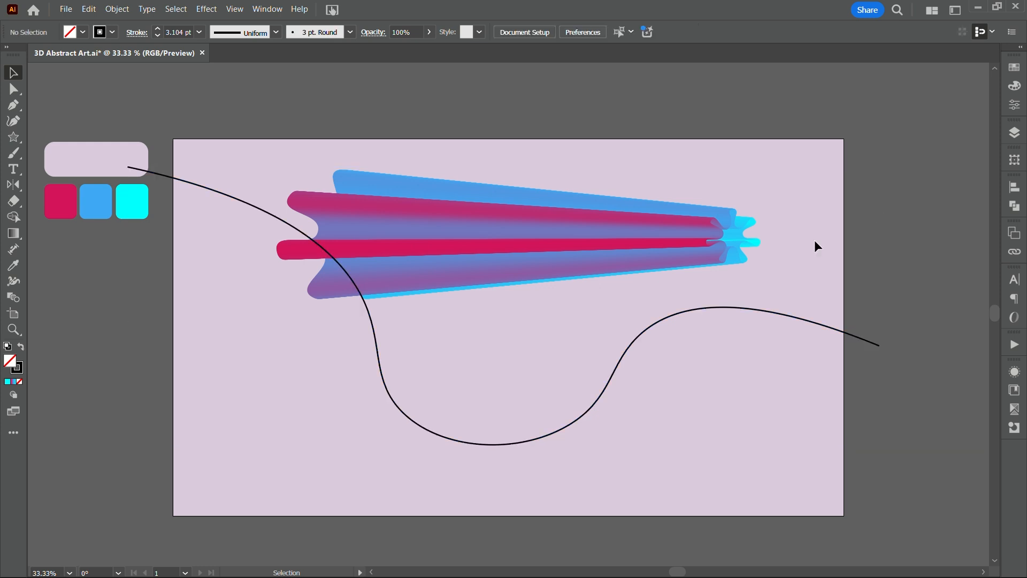
# Step: Replace the star blend's spine with the black curve so the blend follows it
pyautogui.click(650, 324)
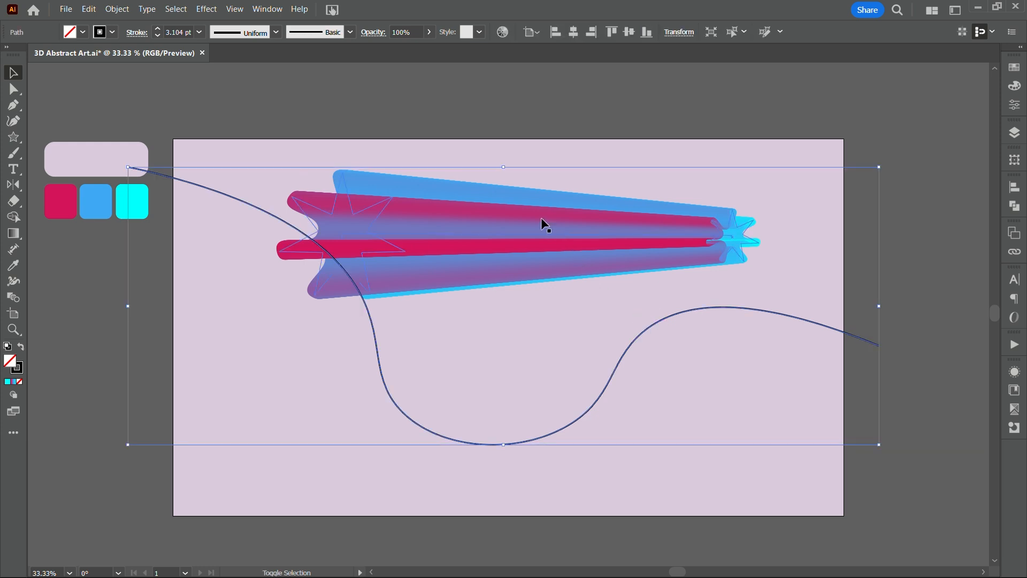
pyautogui.keyDown('shift'); pyautogui.click(530, 231); pyautogui.keyUp('shift')
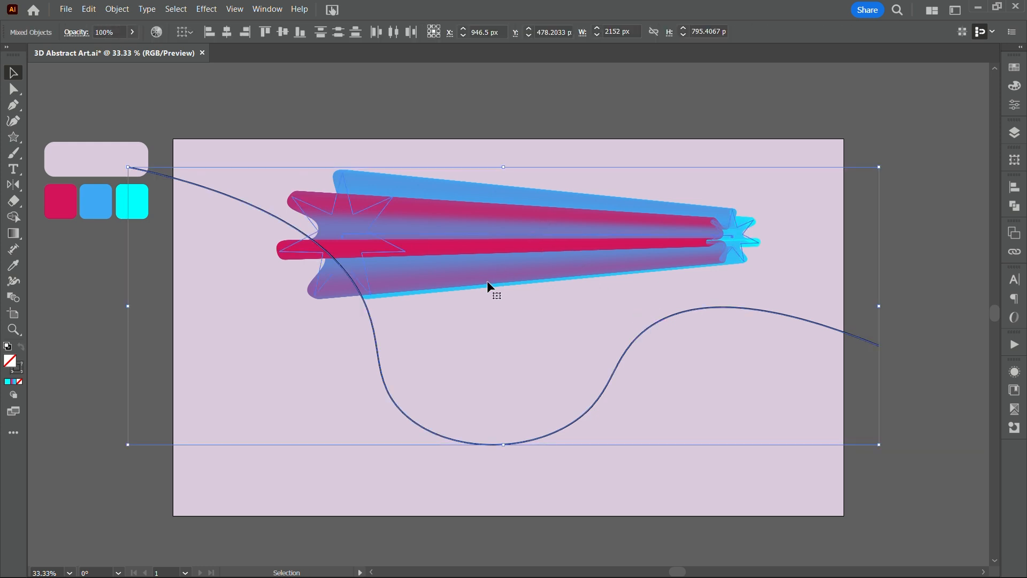
pyautogui.click(117, 9)
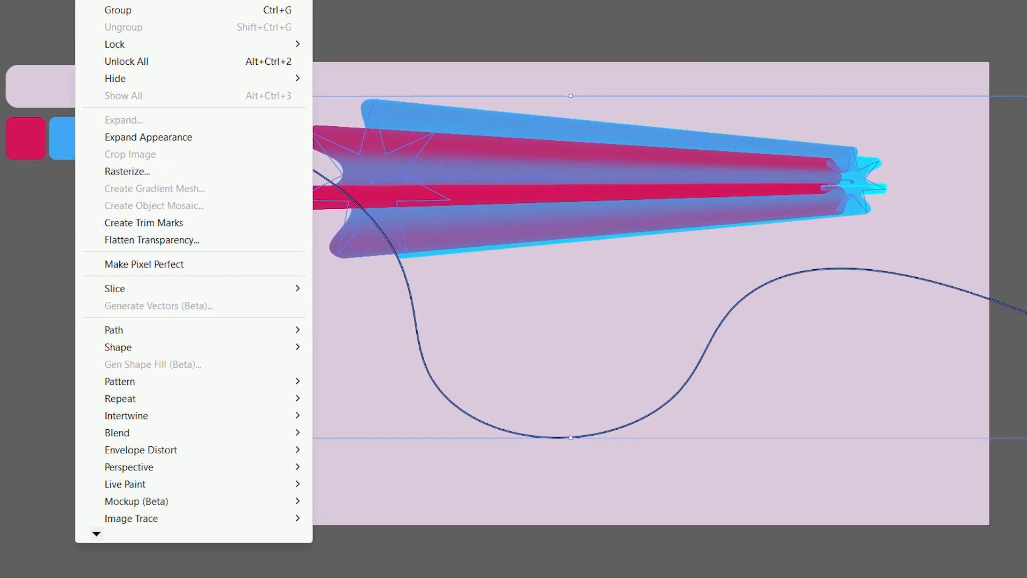
pyautogui.moveTo(234, 431)
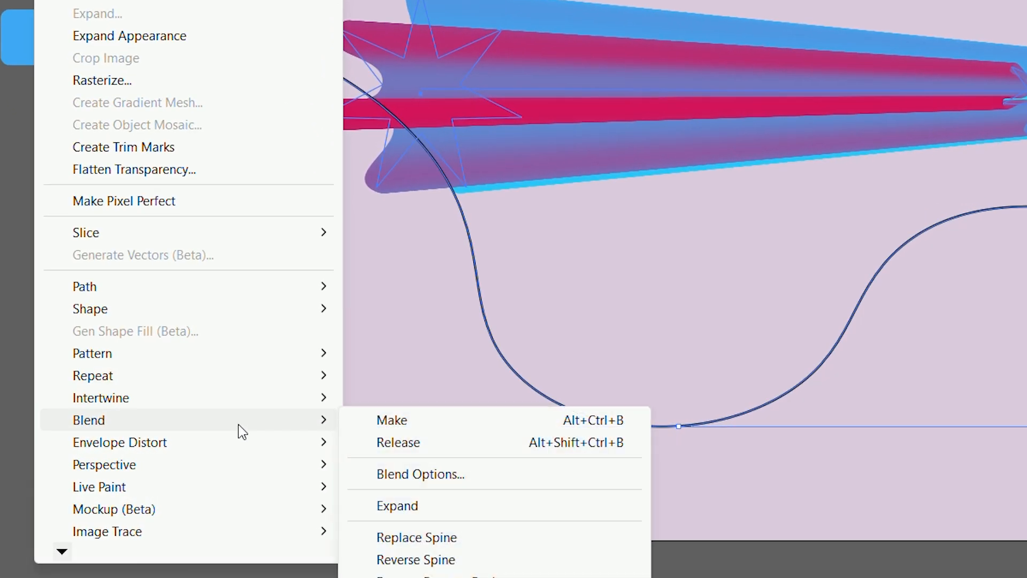
pyautogui.click(420, 537)
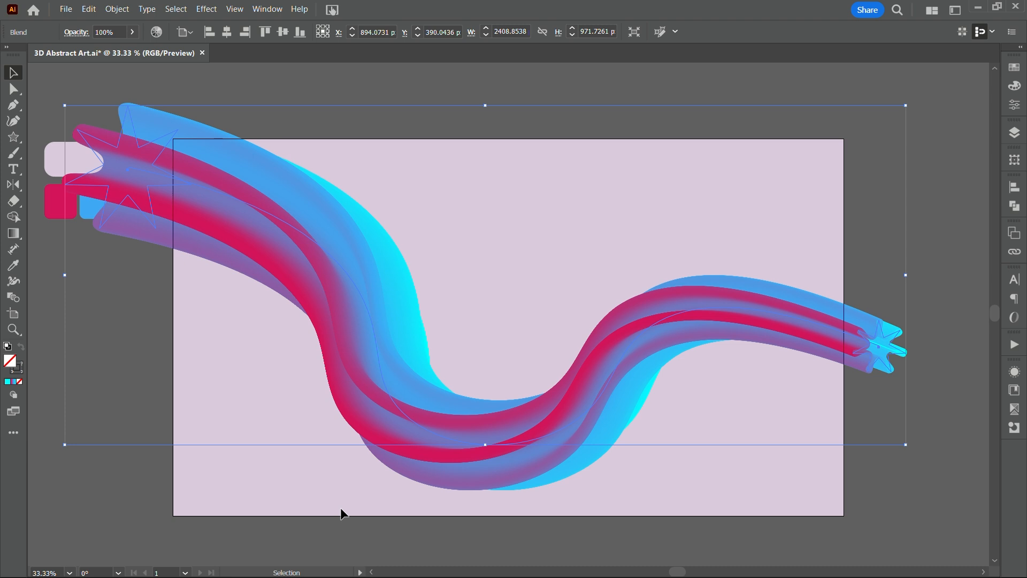
pyautogui.click(381, 544)
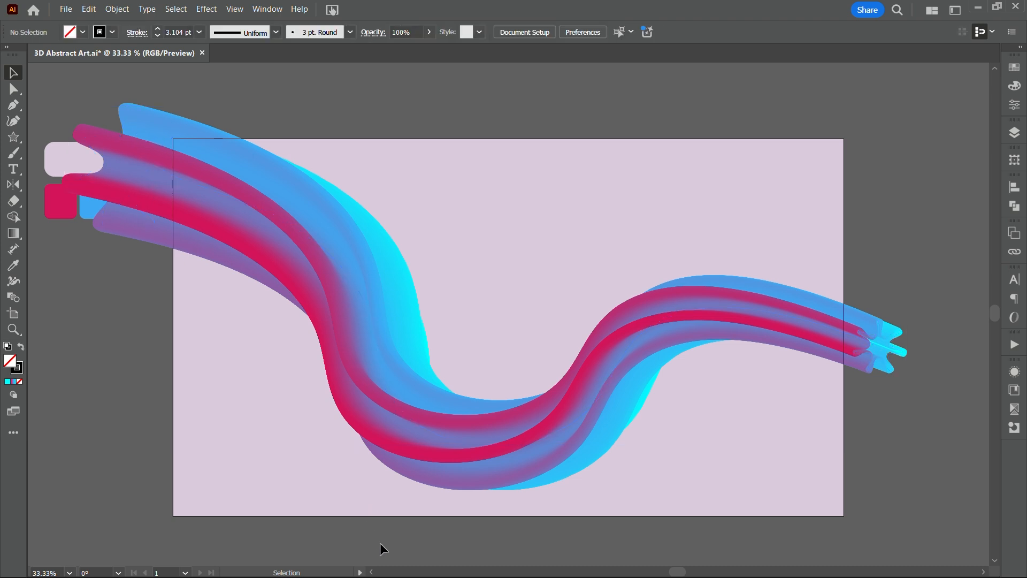
# Step: Isolate the curved blend and increase the number of points on the small star at its right end
pyautogui.click(872, 351)
pyautogui.rightClick(873, 353)
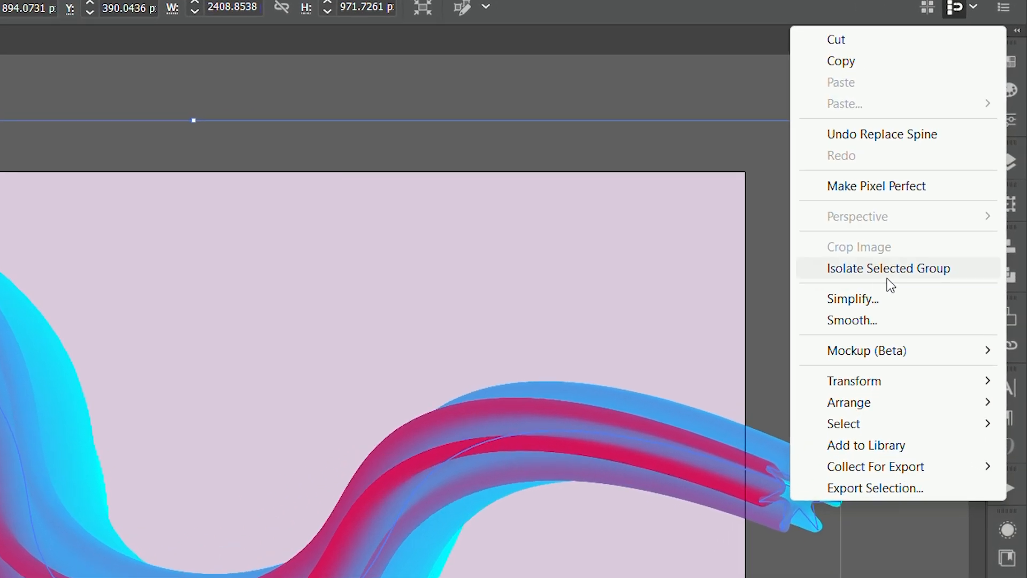
pyautogui.click(883, 275)
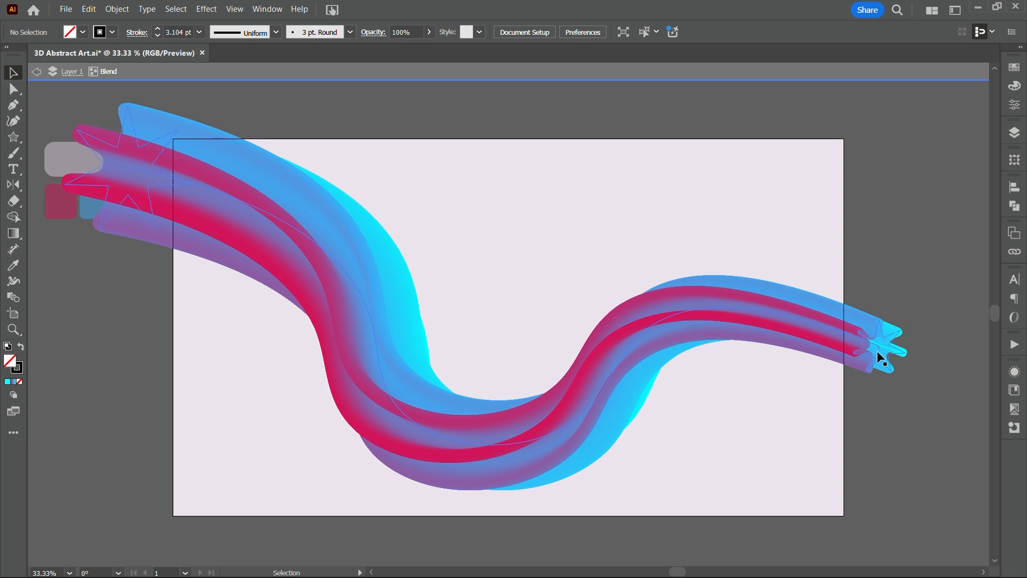
pyautogui.click(894, 336)
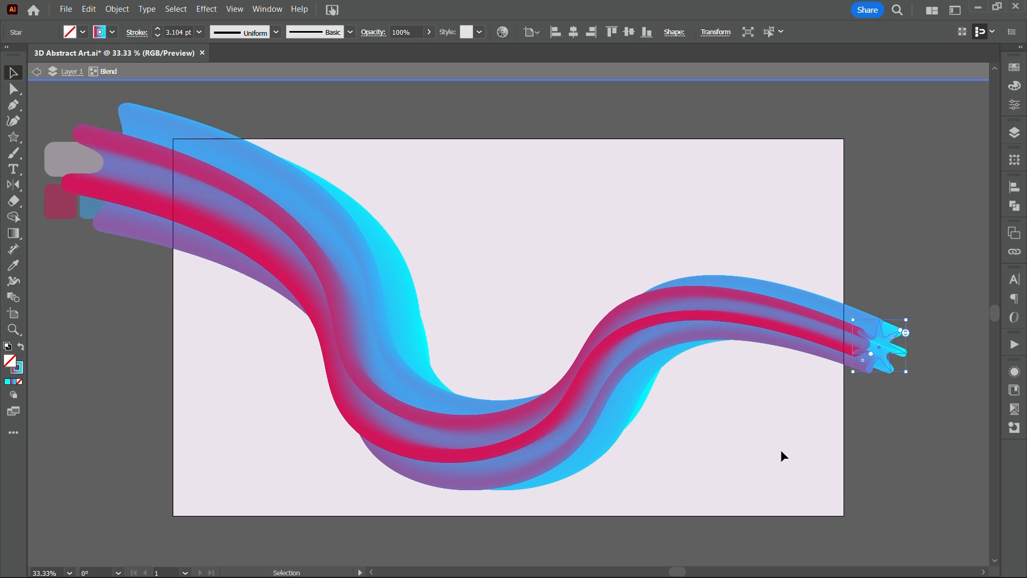
pyautogui.moveTo(910, 336); pyautogui.dragTo(943, 353)
pyautogui.doubleClick(888, 178)
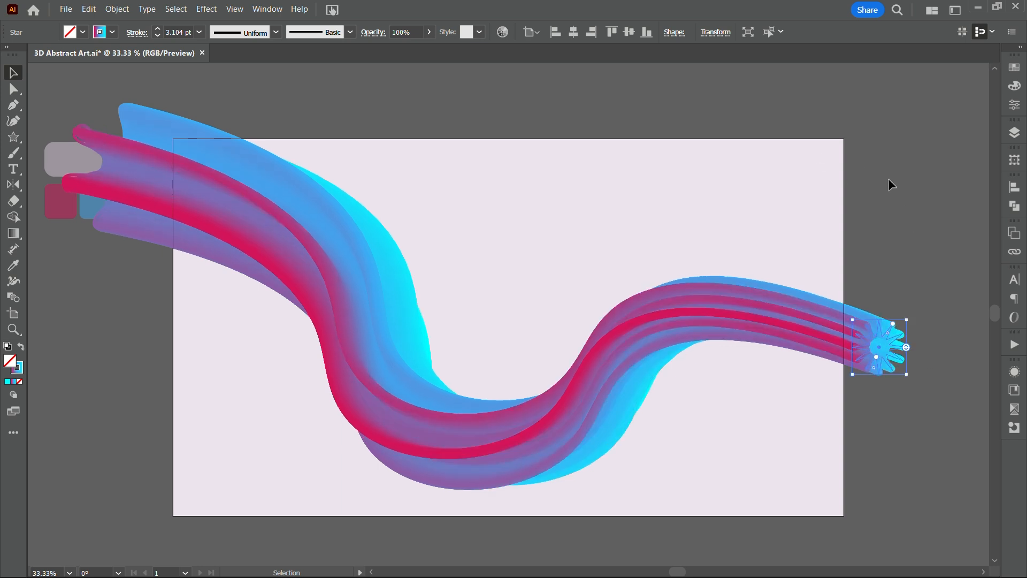
# Step: Isolate the blend again and increase the number of points on the large star at its left end
pyautogui.click(114, 144)
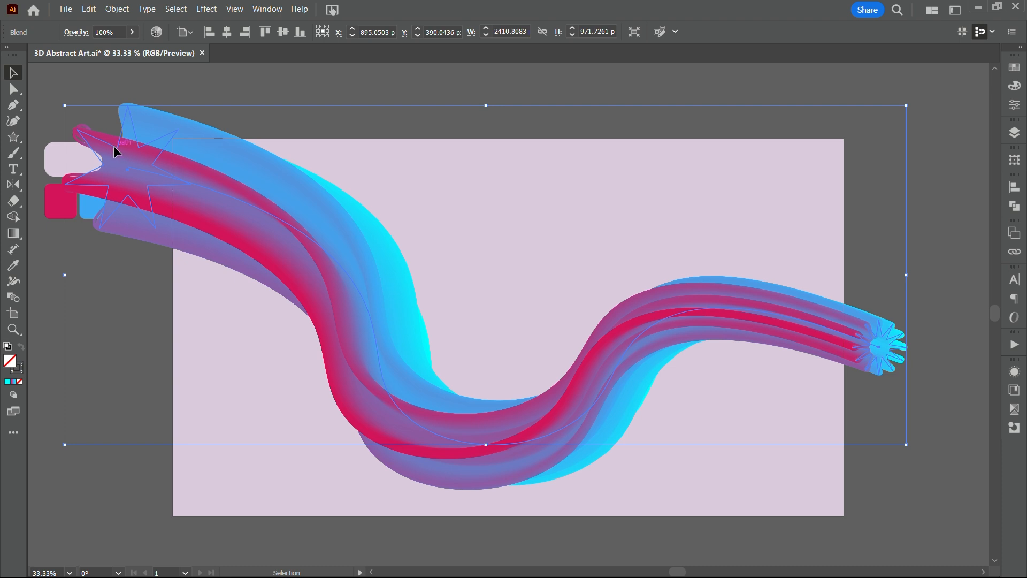
pyautogui.doubleClick(115, 144)
pyautogui.click(117, 145)
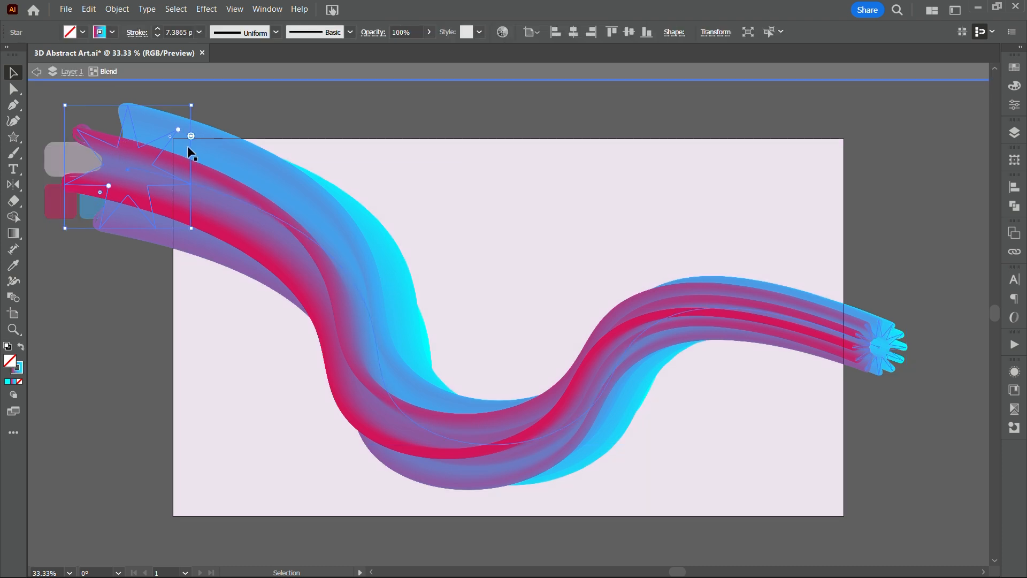
pyautogui.moveTo(191, 133)
pyautogui.mouseDown()
pyautogui.moveTo(191, 121)
pyautogui.moveTo(190, 153)
pyautogui.mouseUp()
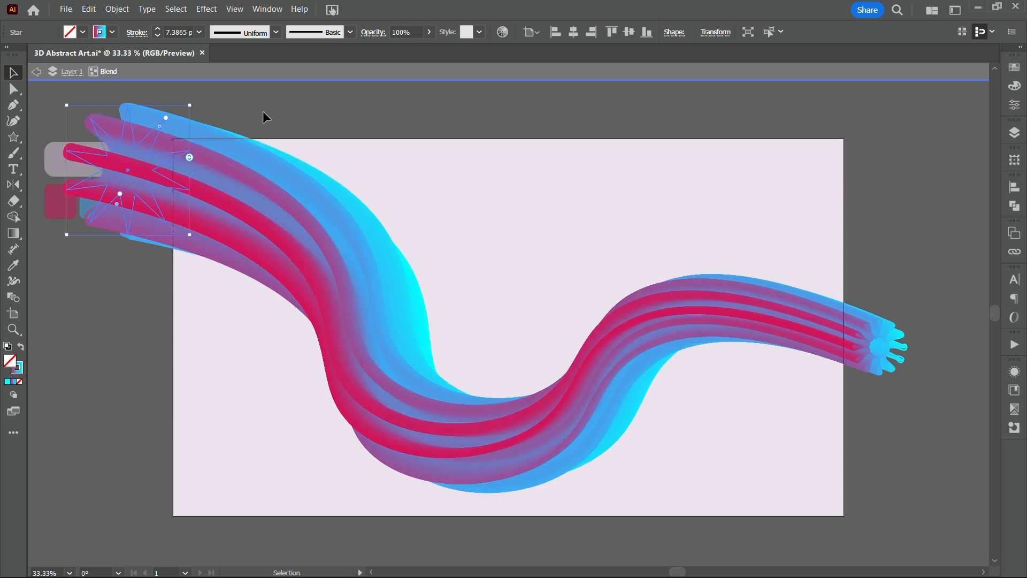
pyautogui.click(262, 110)
# Step: Scale the whole blend up proportionally around its centre to about 2675 px wide, and nudge it up 10 px
pyautogui.click(654, 347)
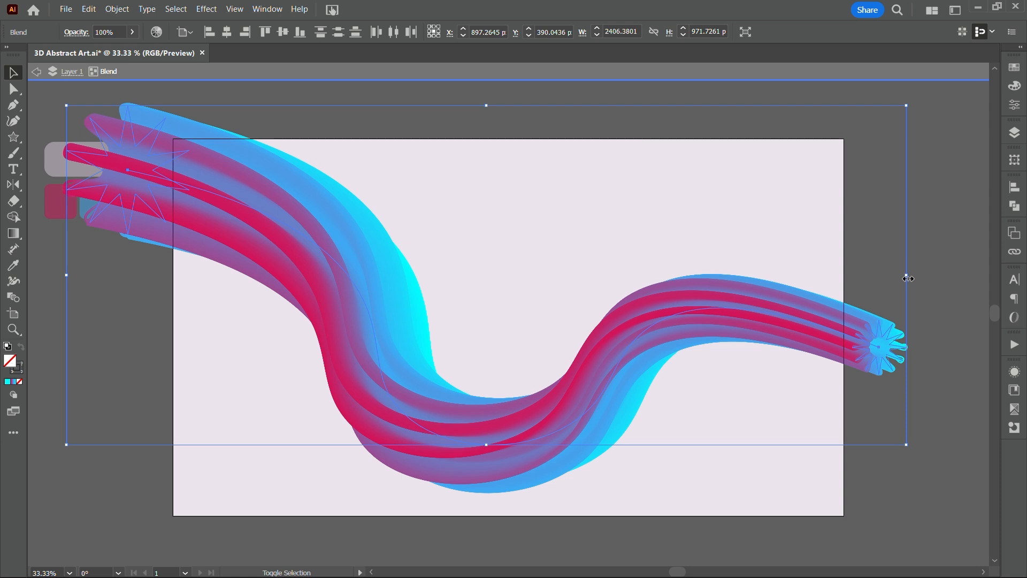
pyautogui.moveTo(906, 276); pyautogui.dragTo(955, 282)
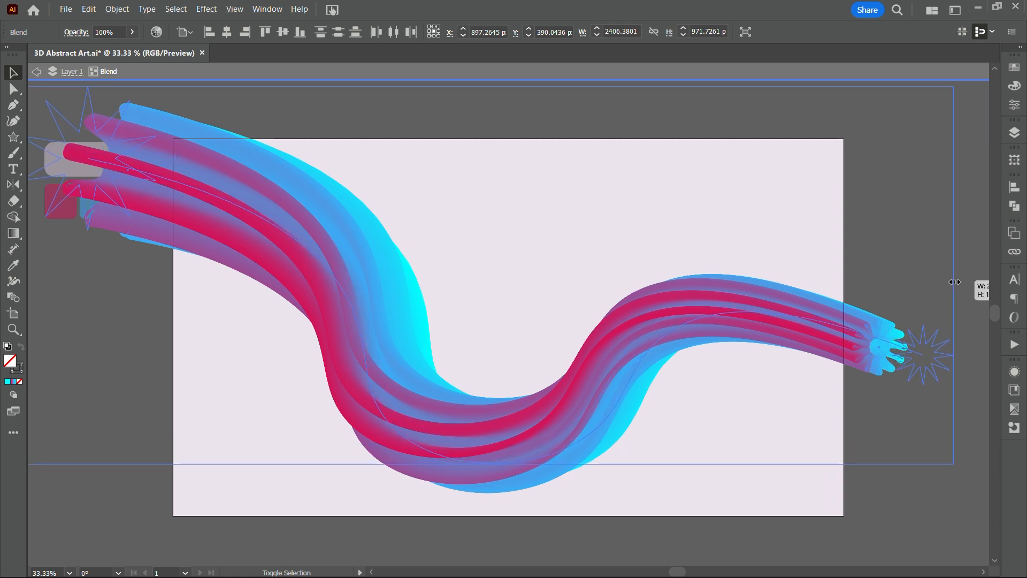
pyautogui.moveTo(955, 282); pyautogui.dragTo(955, 283)
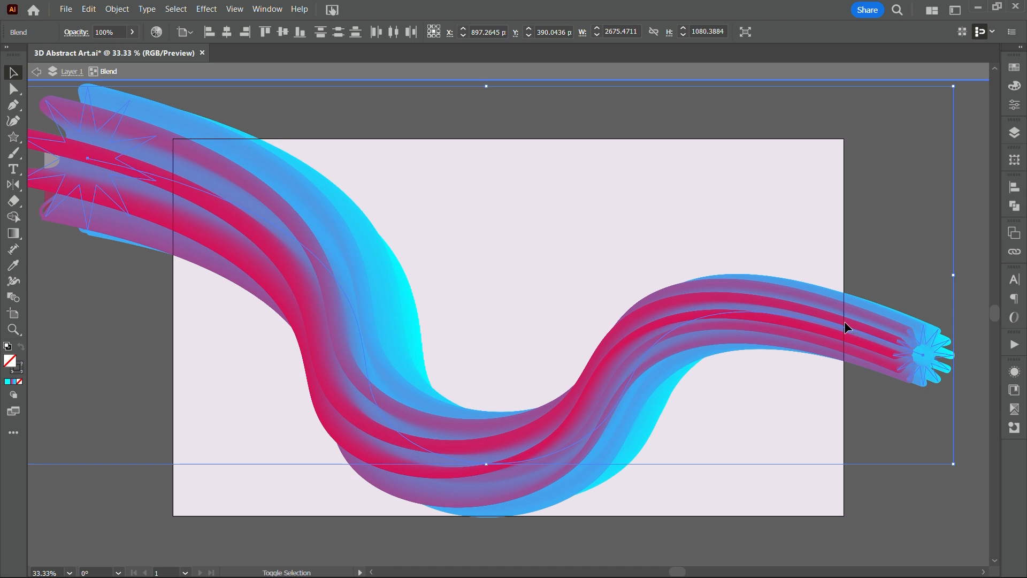
pyautogui.hotkey('shift', 'Up')
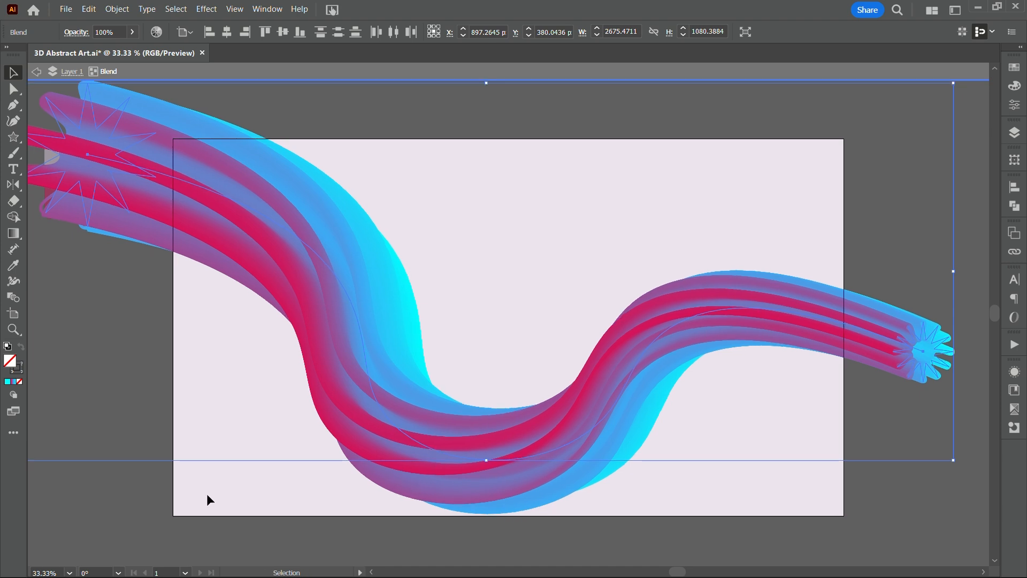
pyautogui.click(117, 505)
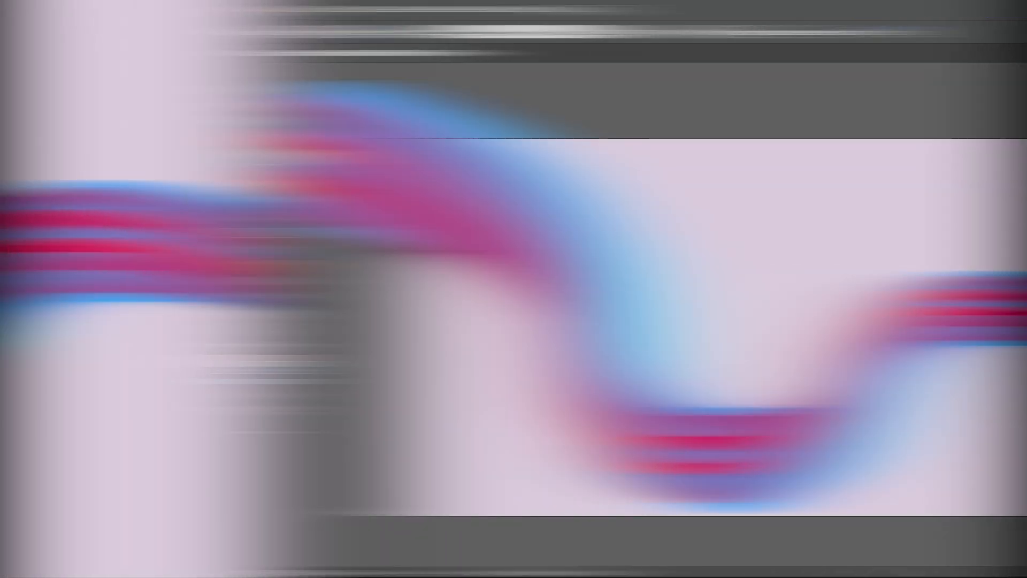